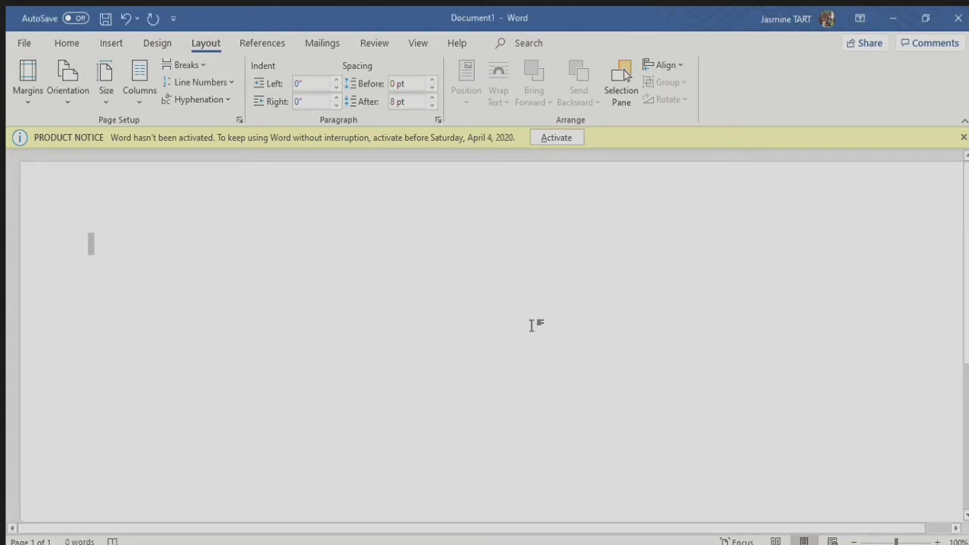
Step: Add bold 14 pt labels "Month:" at the start of the first line and "Today:" near the far end of that line
click(66, 43)
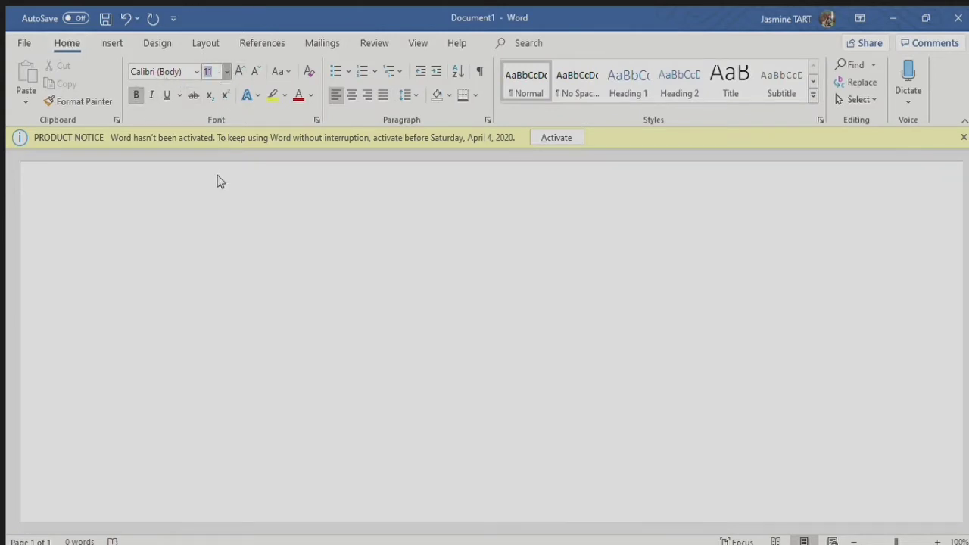
key(ctrl+shift+period)
key(ctrl+shift+period)
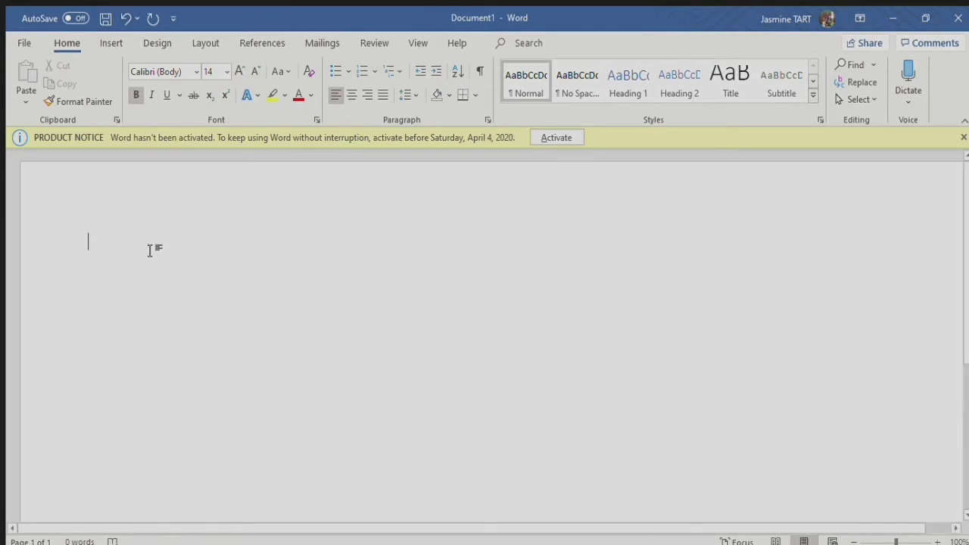
text(Mo)
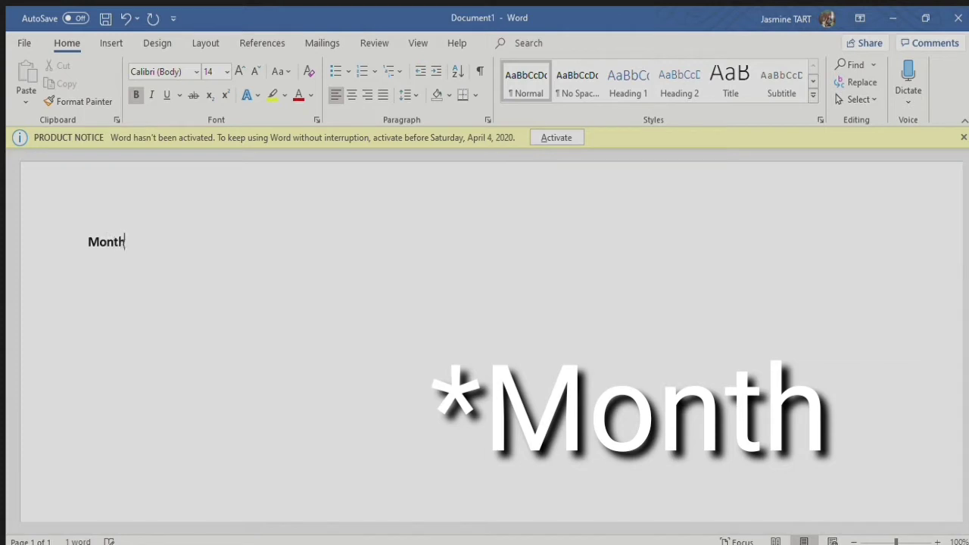
text(nth:)
key(Tab)
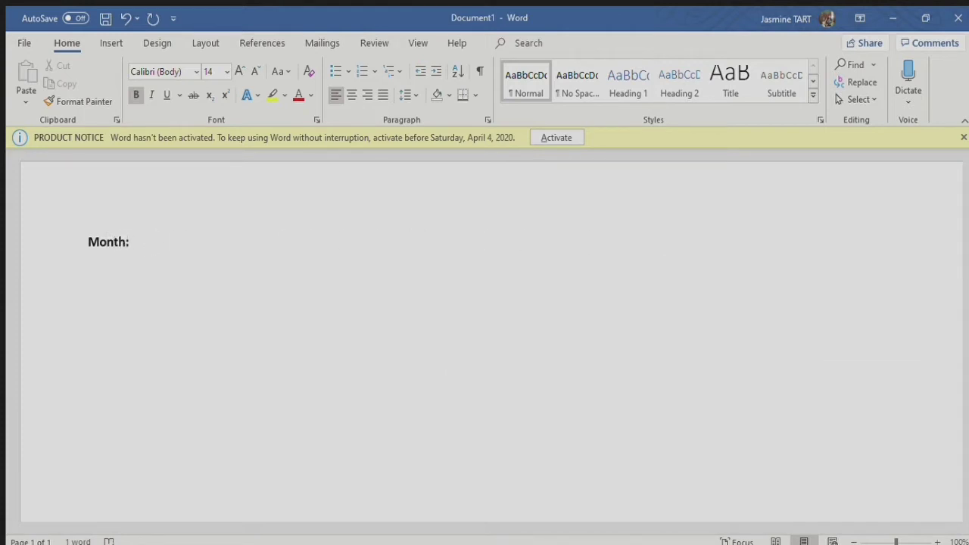
text(Today:)
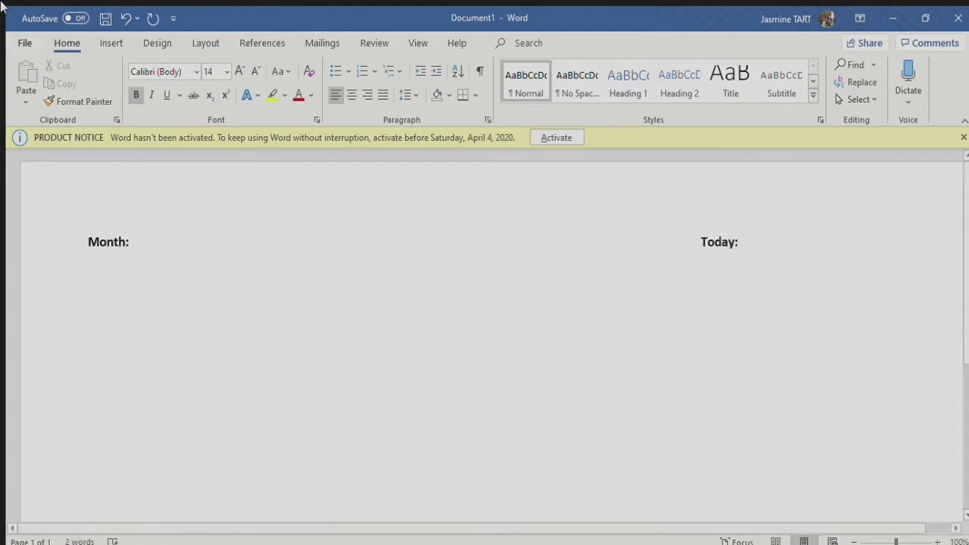
Step: Insert a table with seven columns and six rows below the "Month:" line
click(110, 44)
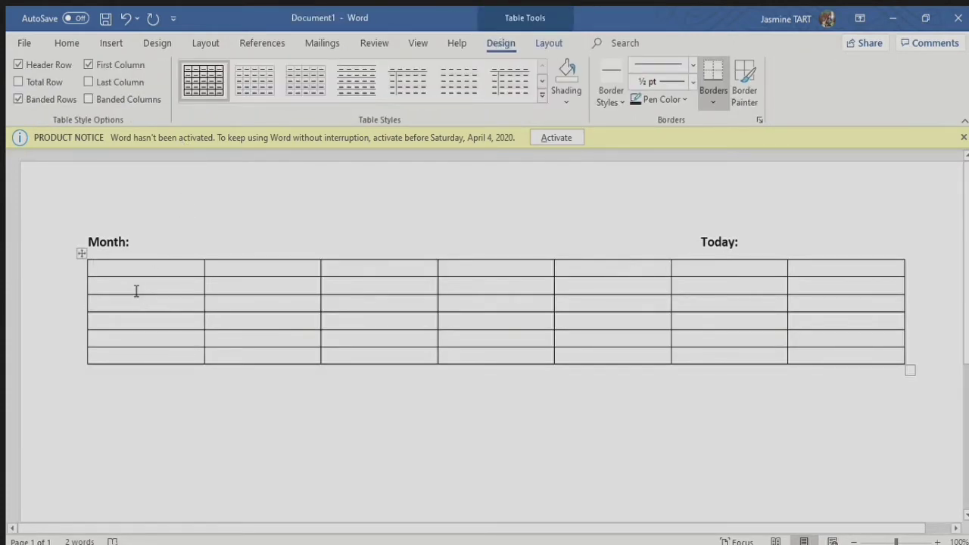
drag(134, 287, 605, 369)
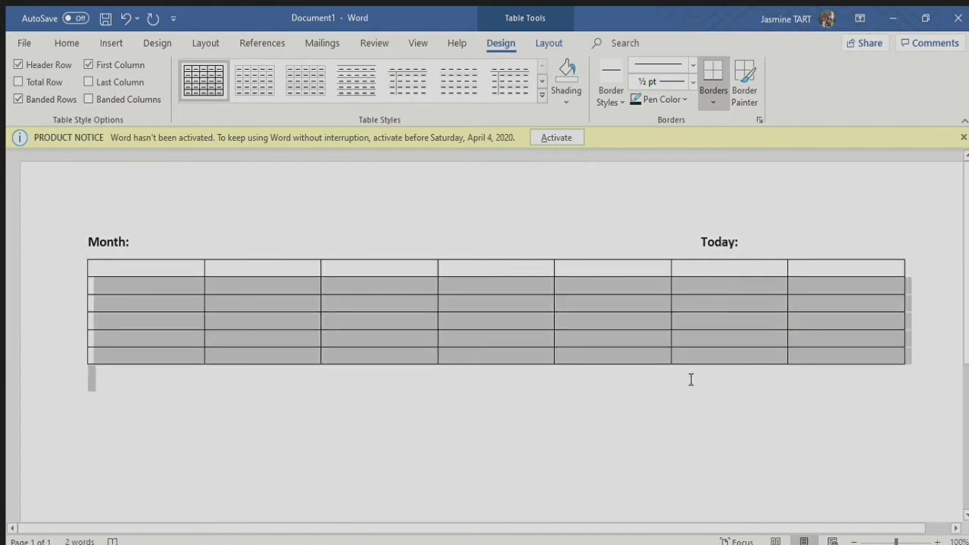
click(905, 369)
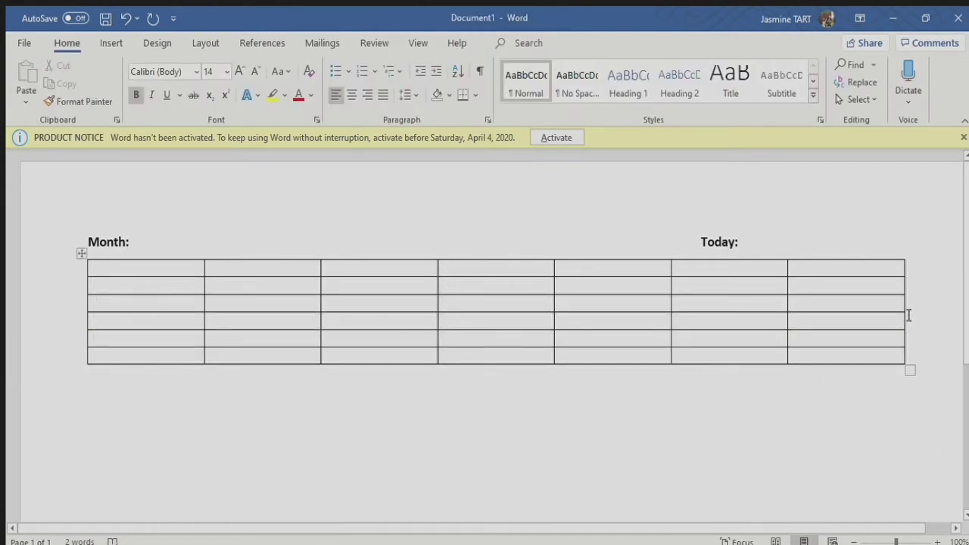
Step: Resize the monthly table so it ends just short of the "Today:" label, with rows about 0.59" high
drag(909, 372, 714, 306)
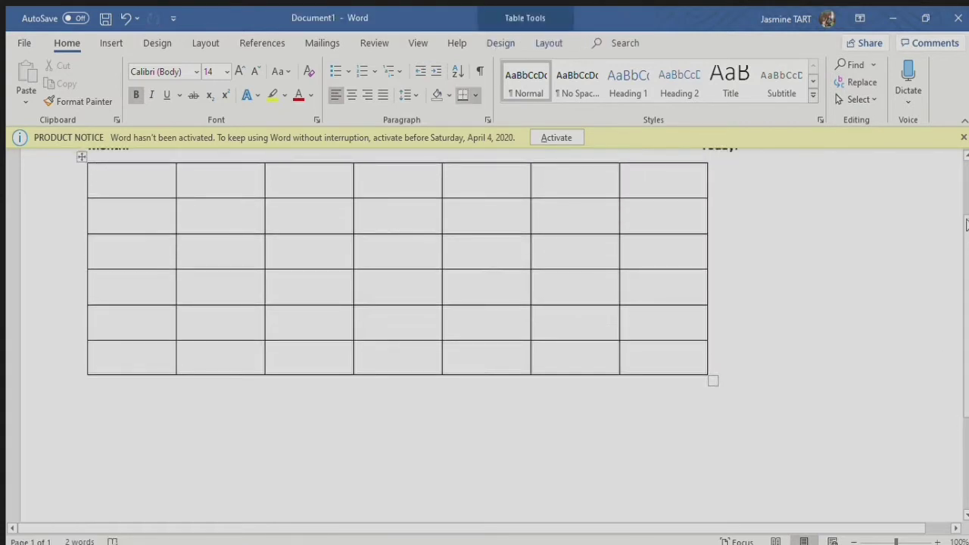
scroll(963, 238, up, 1)
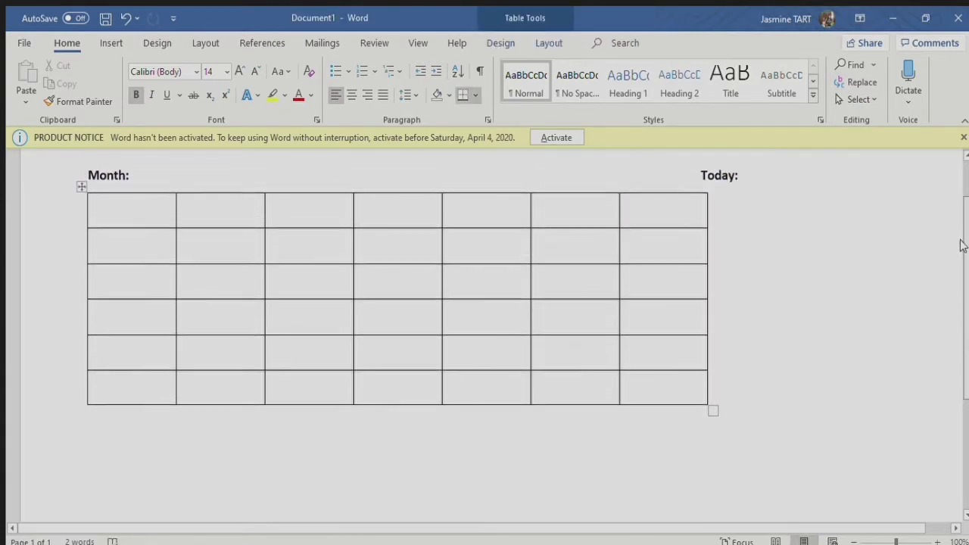
drag(712, 426, 688, 508)
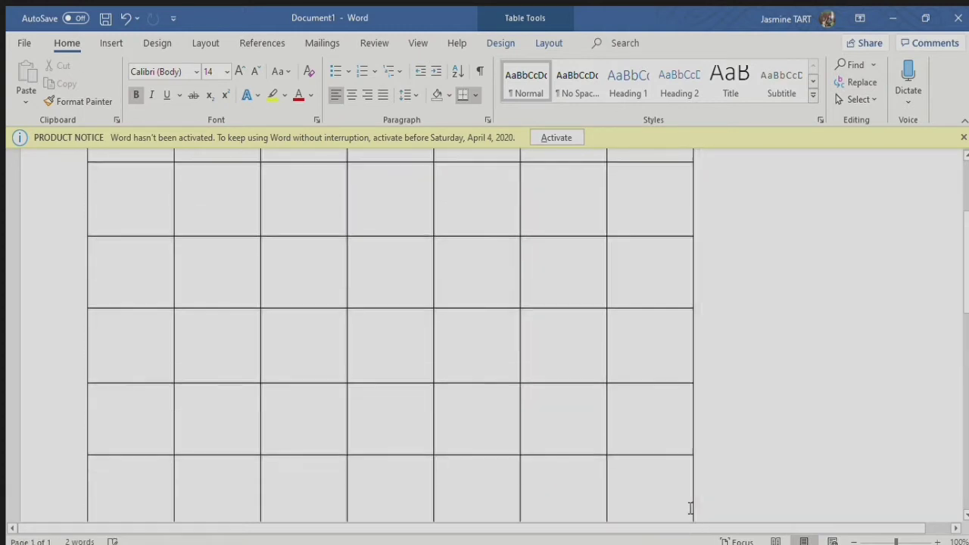
drag(962, 265, 964, 344)
drag(697, 239, 680, 145)
drag(691, 280, 694, 264)
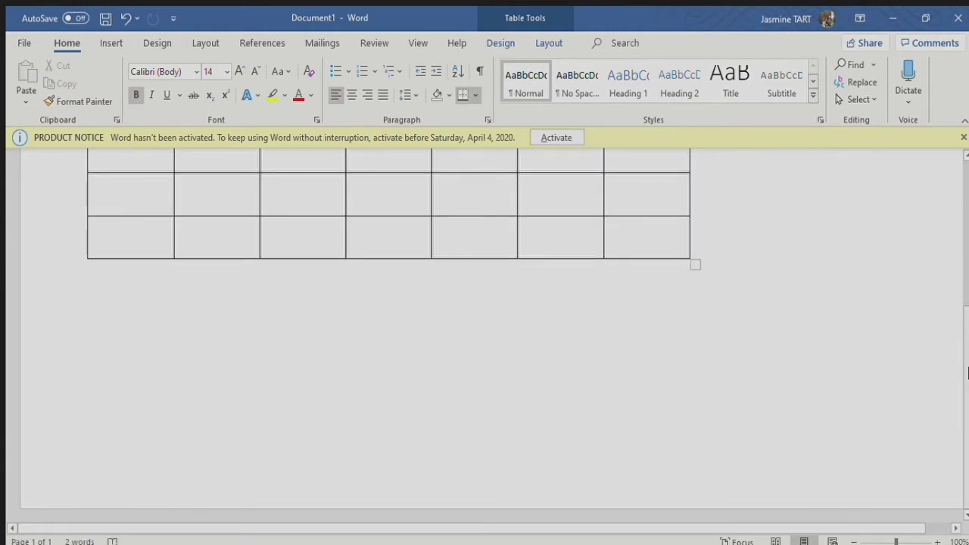
drag(967, 350, 966, 227)
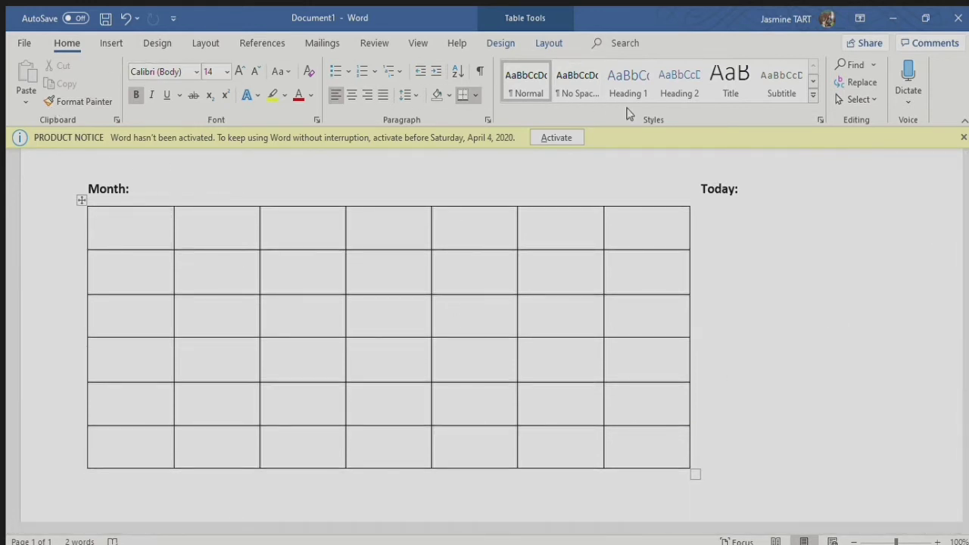
Step: Try to insert a preset text box for the "Today:" section, and undo the insertion
click(110, 42)
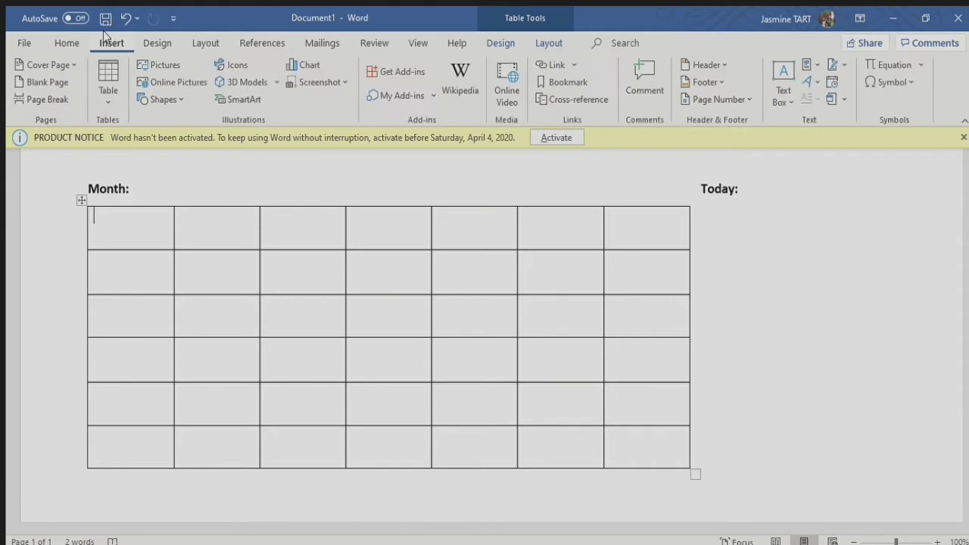
click(784, 82)
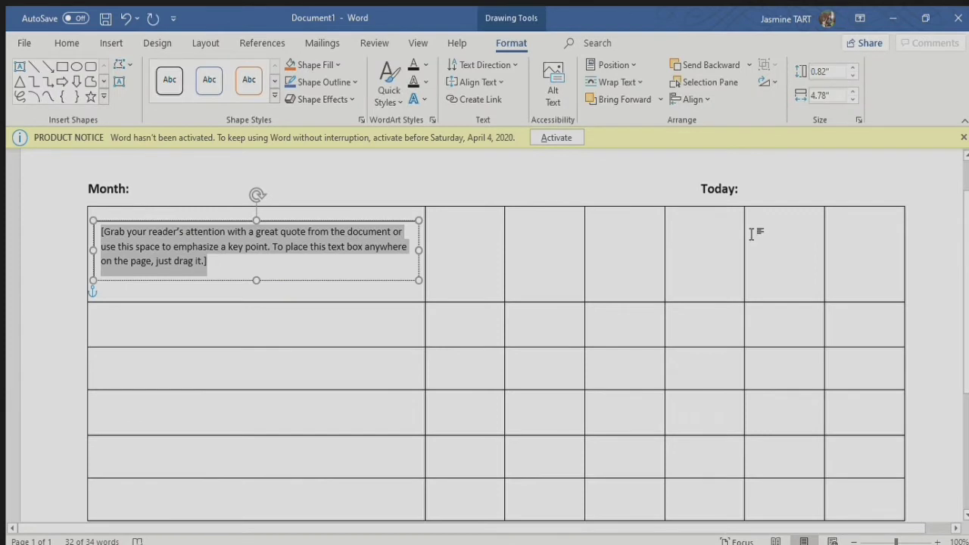
key(ctrl+z)
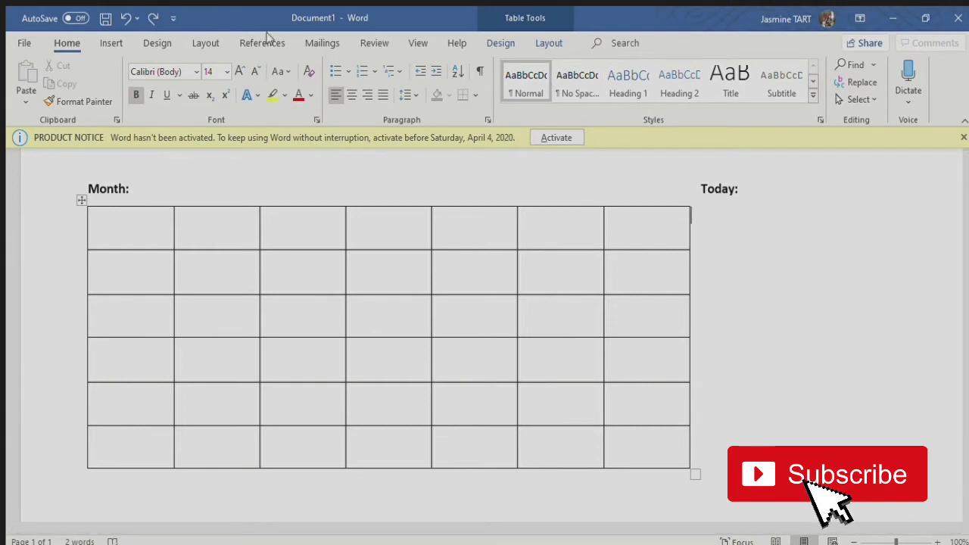
Step: Try to draw a single-cell table about 3.91" wide and 3.75" high beneath "Today:", beside the monthly grid
click(111, 44)
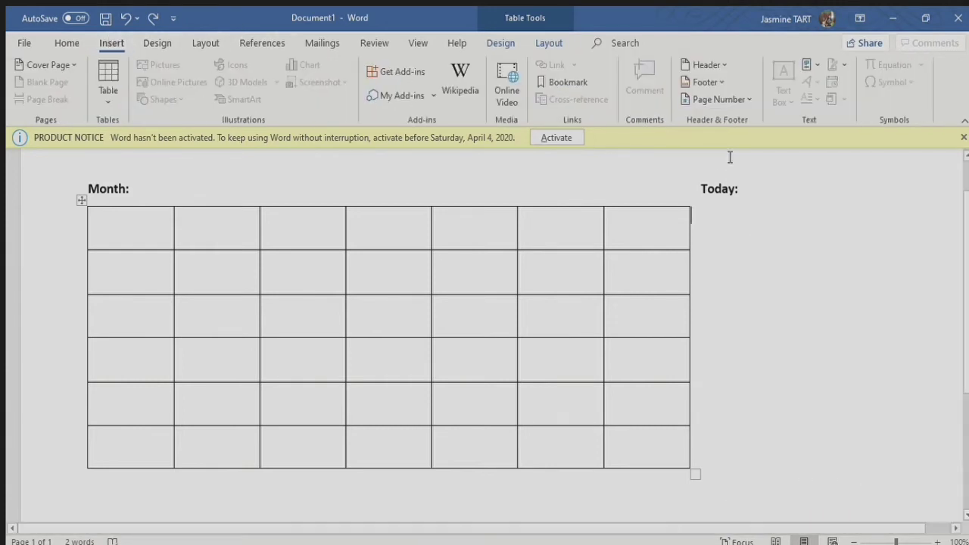
click(745, 227)
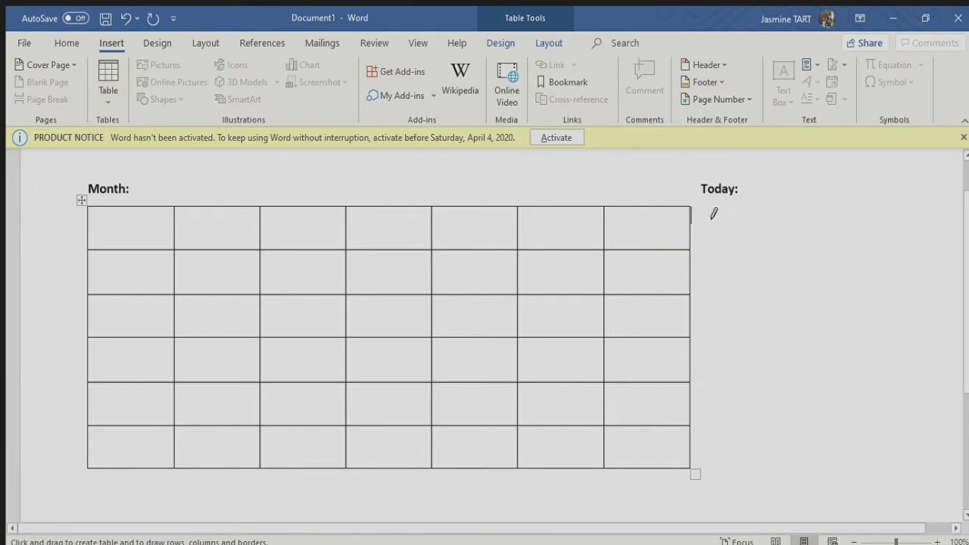
mouse_move(708, 208)
mouse_down()
mouse_move(772, 382)
mouse_move(893, 503)
mouse_move(953, 509)
mouse_move(958, 484)
mouse_move(948, 491)
mouse_move(938, 439)
mouse_move(958, 422)
mouse_up()
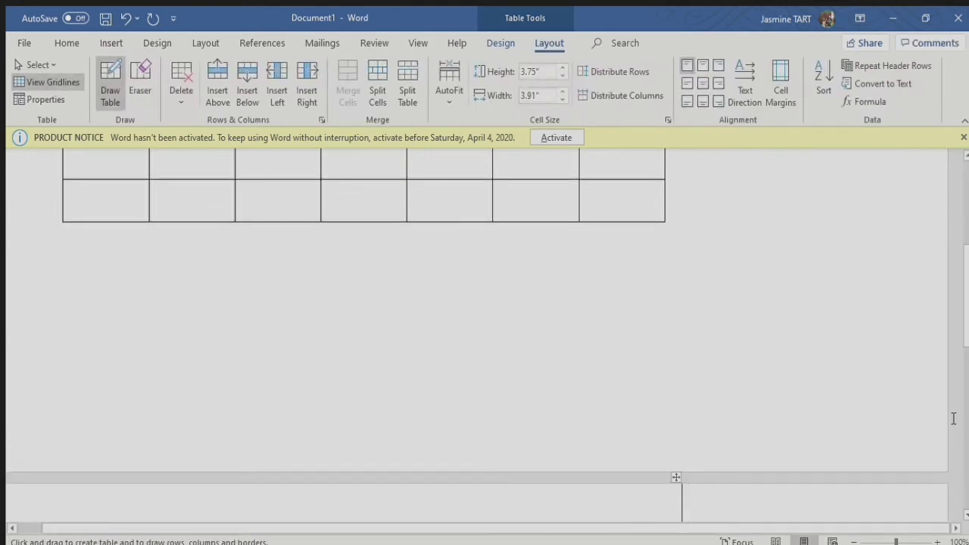
mouse_move(965, 307)
mouse_down()
mouse_move(965, 445)
mouse_move(964, 126)
mouse_up()
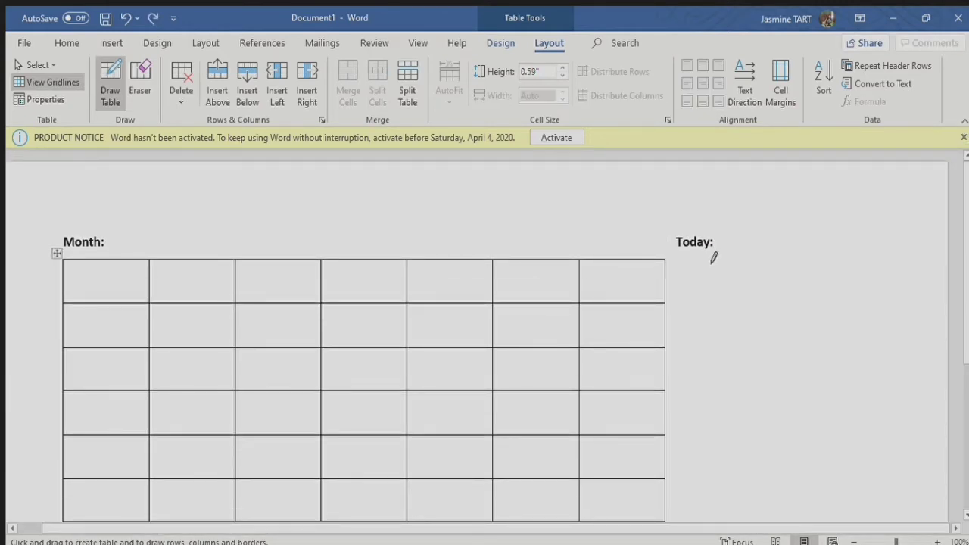
mouse_move(708, 265)
mouse_down()
mouse_move(734, 447)
mouse_move(792, 498)
mouse_move(876, 493)
mouse_move(913, 467)
mouse_move(921, 527)
mouse_move(921, 482)
mouse_up()
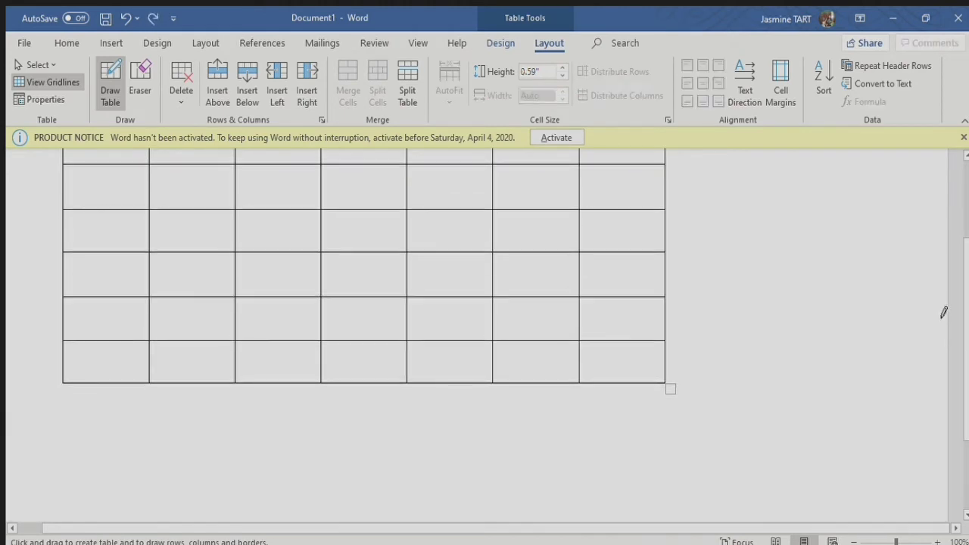
scroll(963, 296, up, 3)
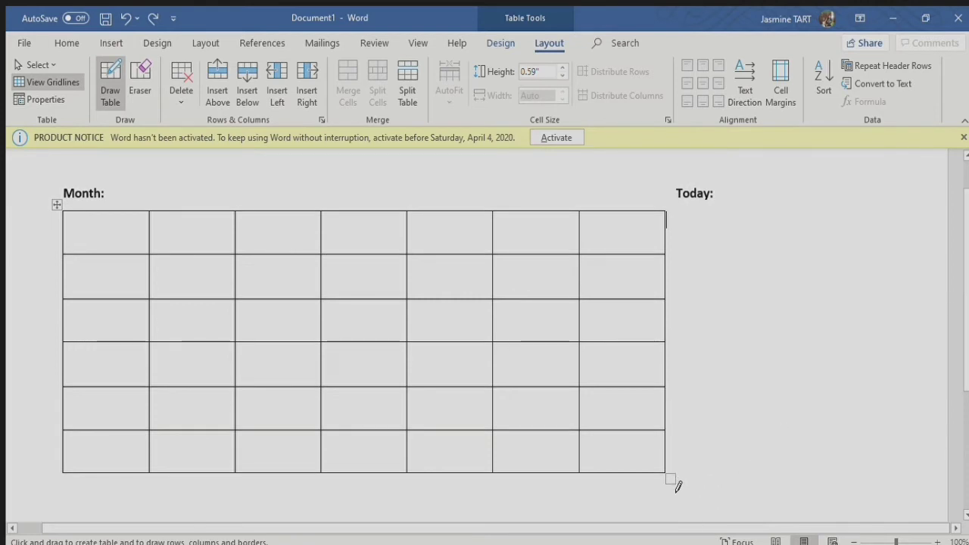
Step: Leave table drawing and enlarge the monthly table slightly in height, to rows about 0.62" high and columns about 1.26" wide
key(Escape)
drag(671, 480, 671, 487)
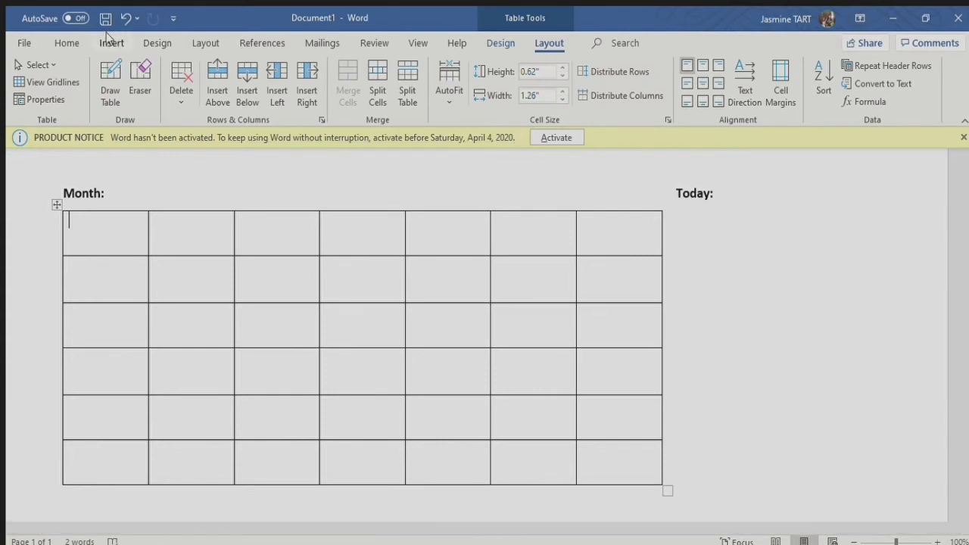
Step: Try to draw a box about 3.06" wide and 3.62" high in the blank area under "Today:", and undo it
click(110, 83)
click(47, 82)
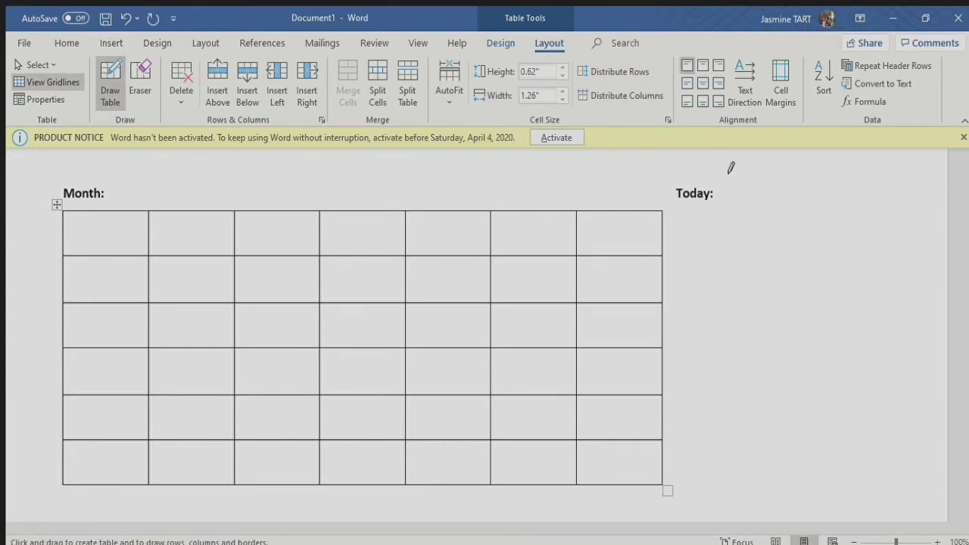
mouse_move(716, 225)
mouse_down()
mouse_move(752, 401)
mouse_move(850, 447)
mouse_move(856, 527)
mouse_move(944, 362)
mouse_move(905, 370)
mouse_move(924, 389)
mouse_up()
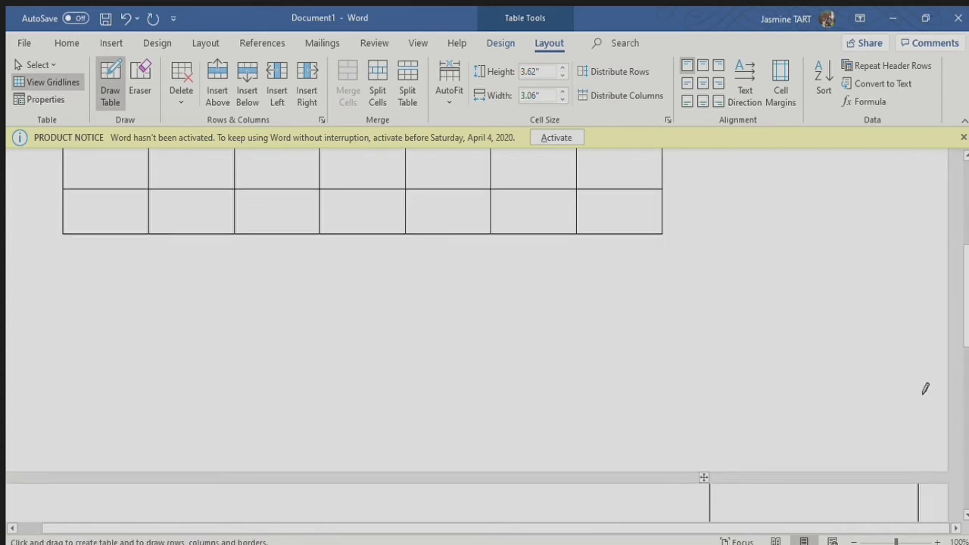
key(ctrl+z)
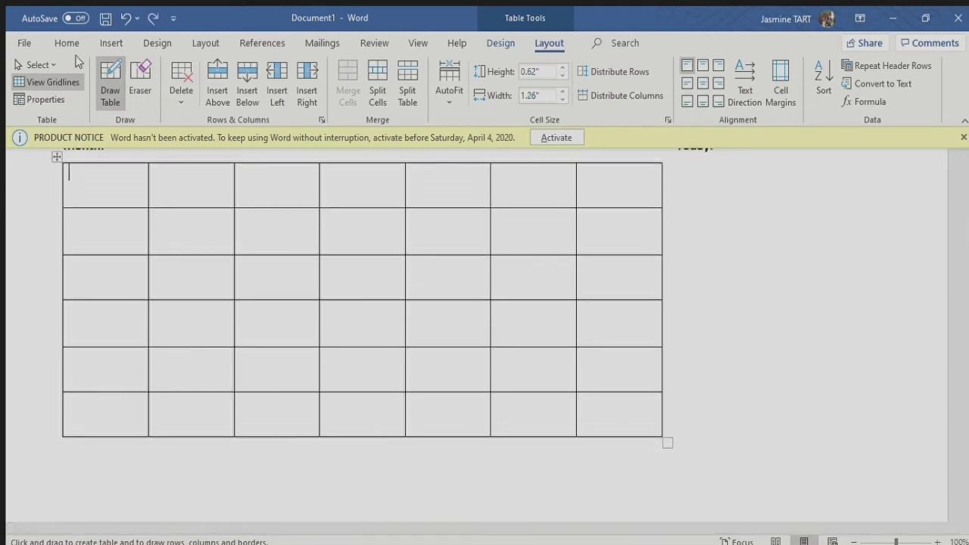
Step: Try to insert a seven-column, two-row table from the monthly grid's first cell, and undo the insertion
click(49, 43)
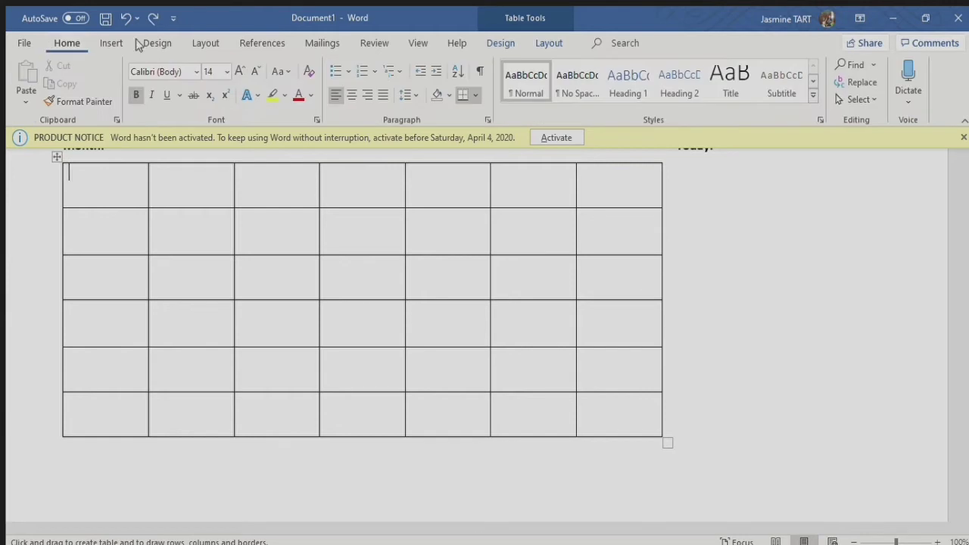
click(109, 42)
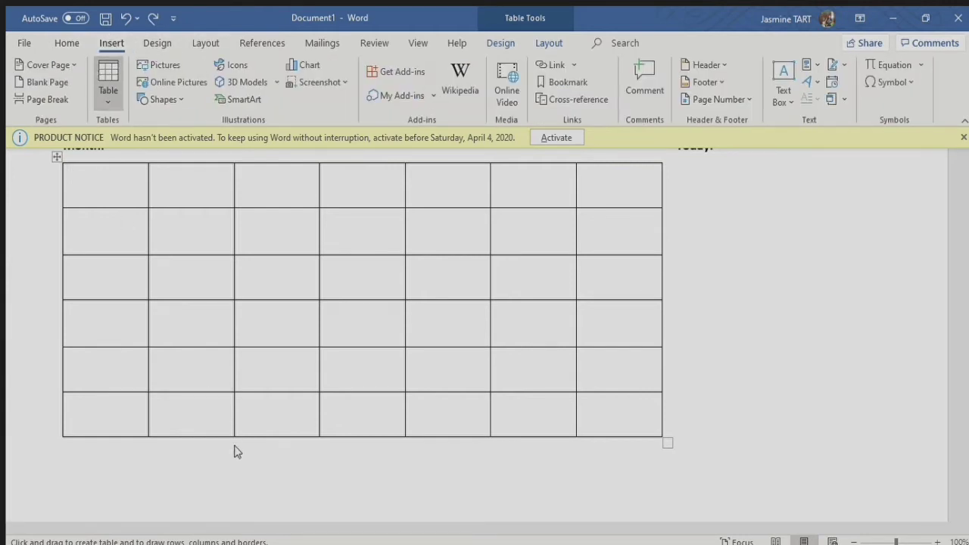
click(185, 156)
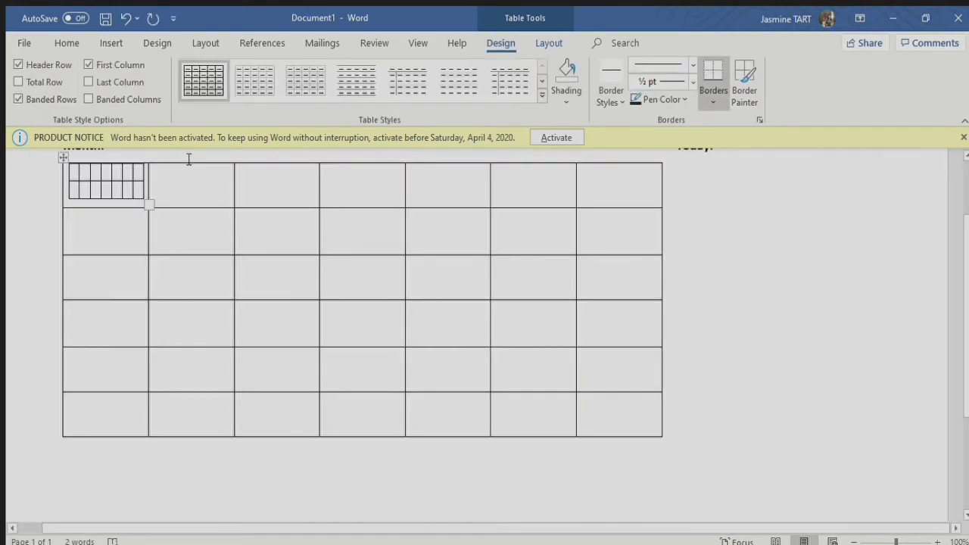
key(ctrl+z)
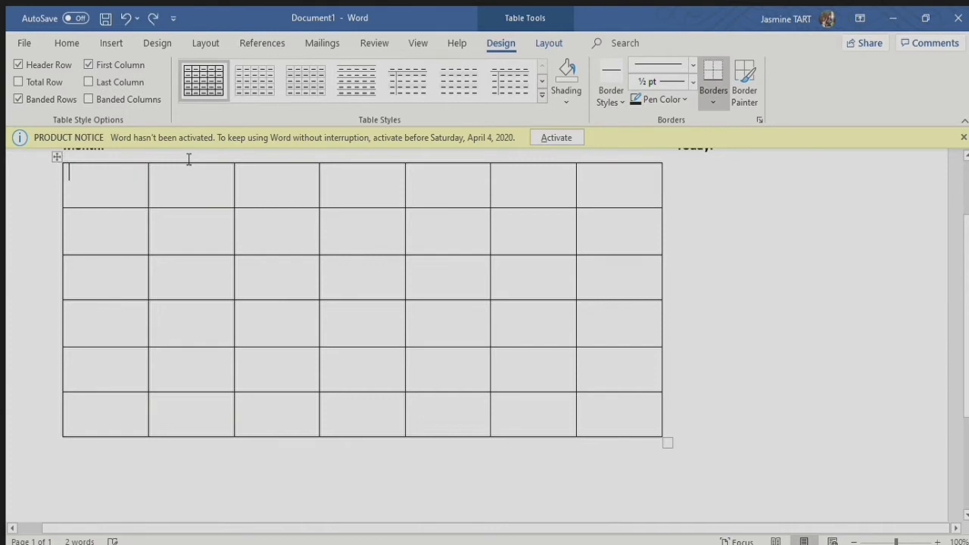
Step: Add a "Week:" label below the monthly table and insert a seven-column, two-row table beneath it
click(539, 464)
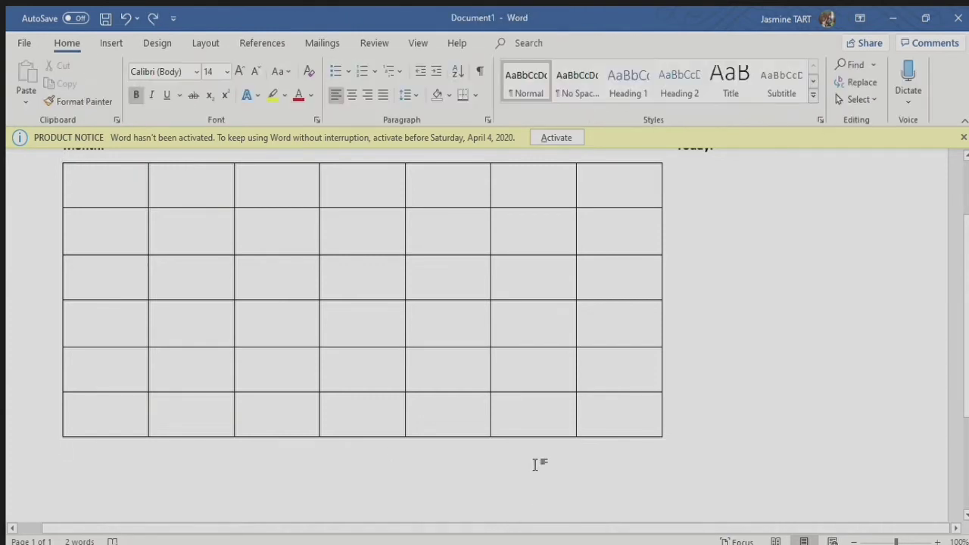
text(Week:)
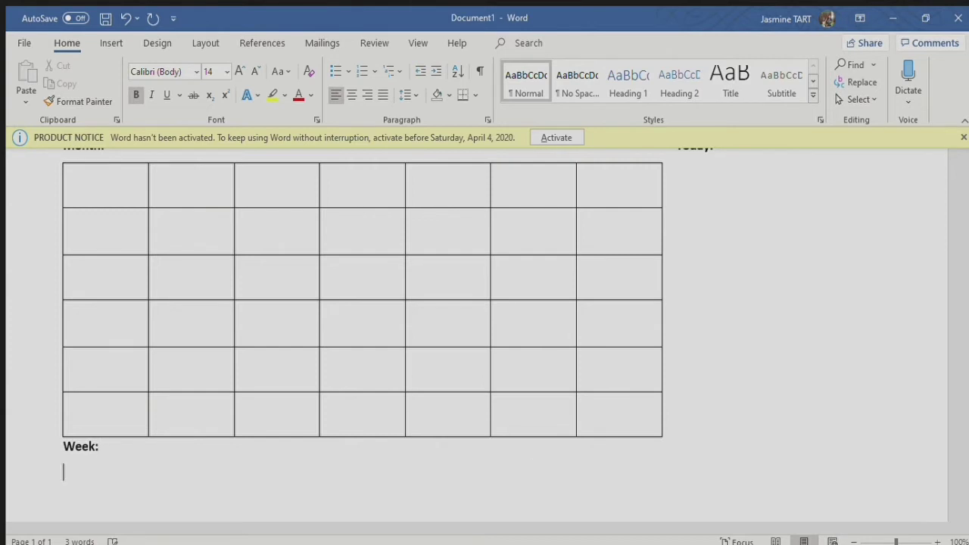
click(111, 41)
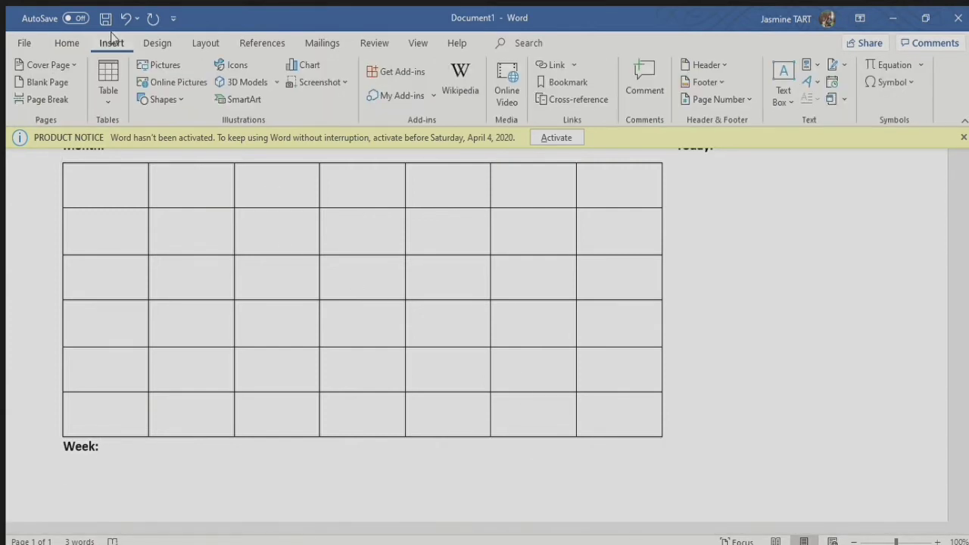
click(104, 81)
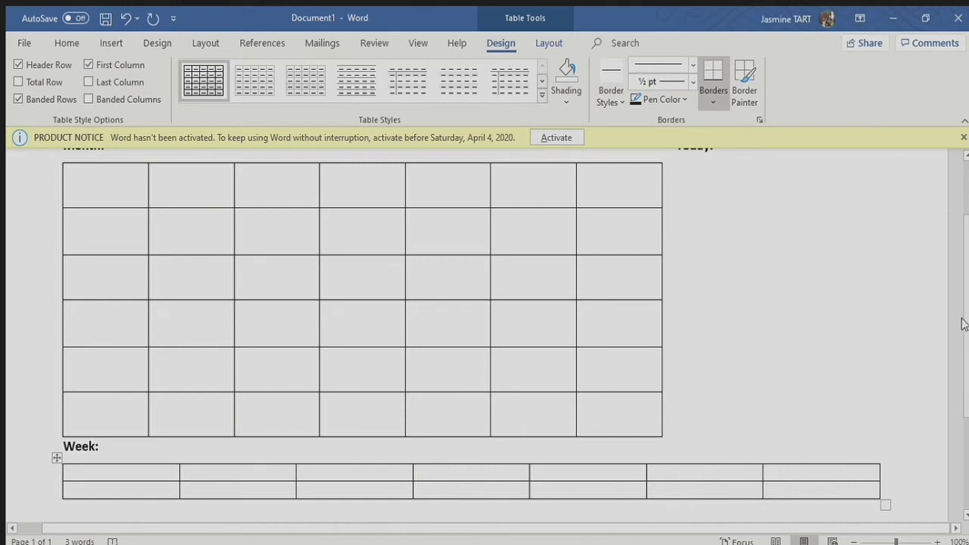
drag(963, 324, 967, 430)
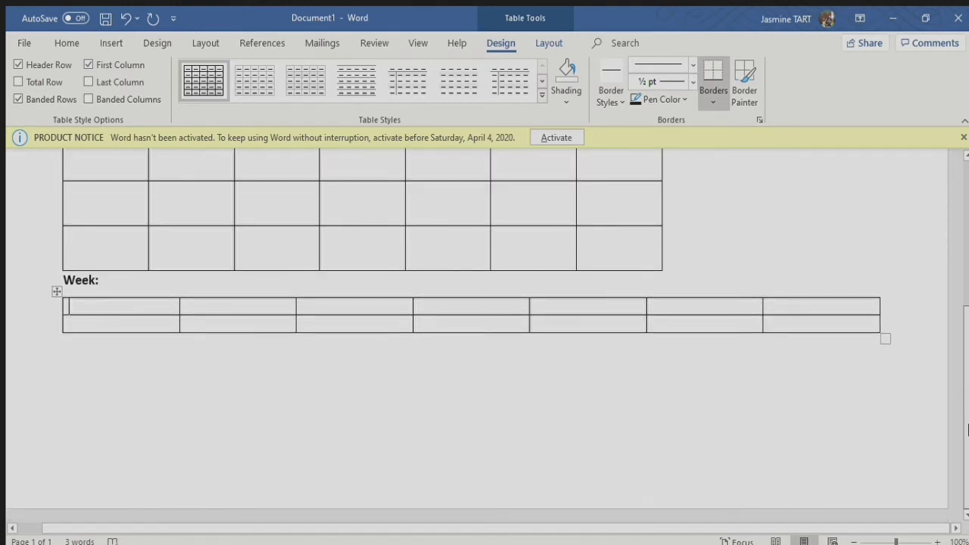
Step: Enlarge the weekly table in width and height, and make its first row a short header row above a tall second row
click(886, 342)
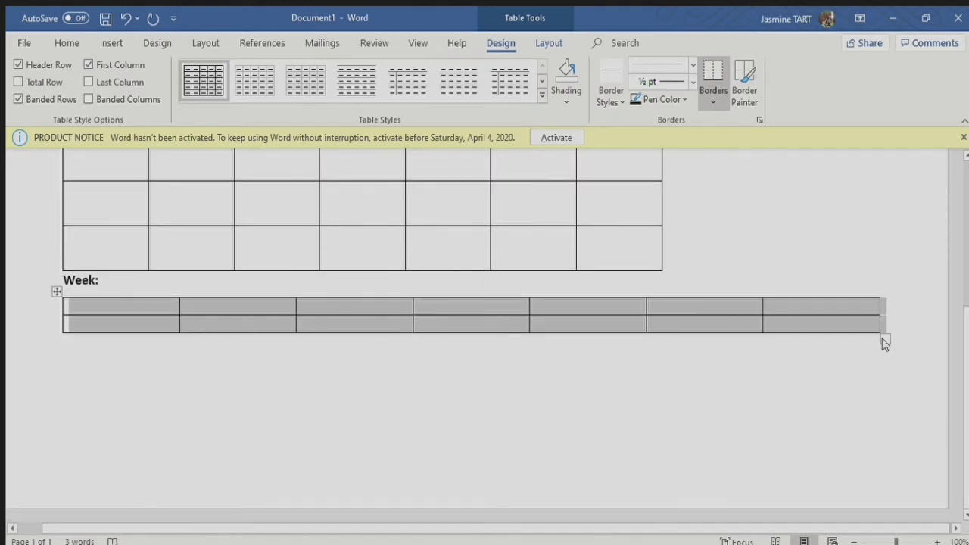
click(733, 444)
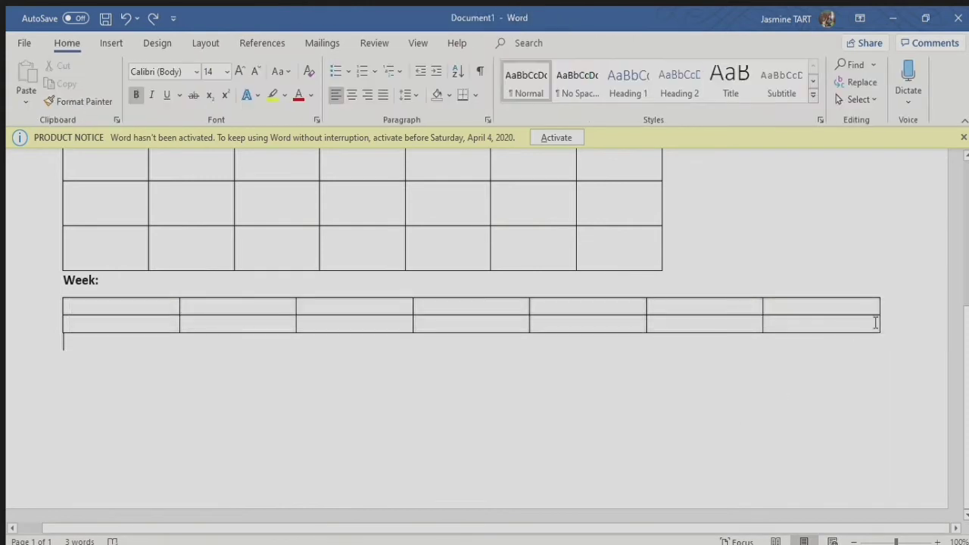
drag(884, 341, 901, 446)
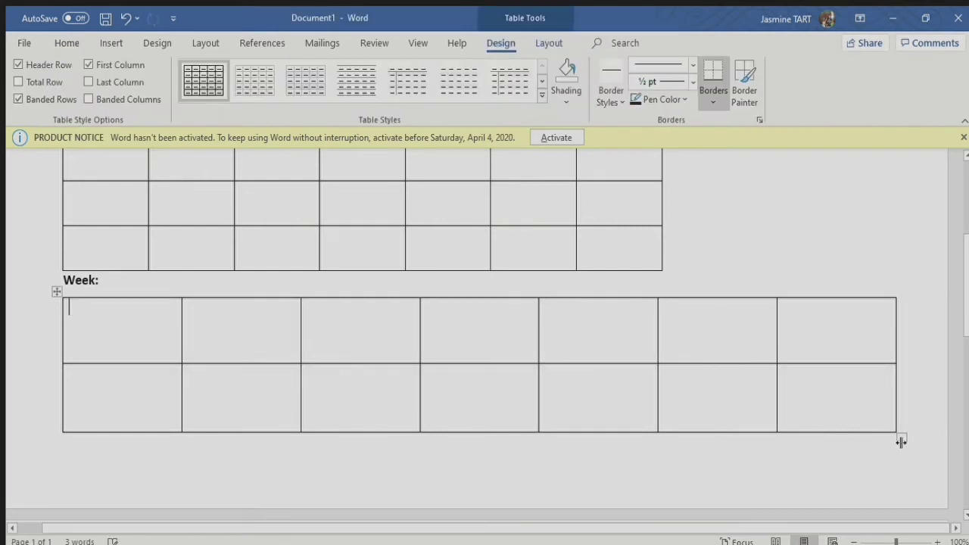
click(685, 332)
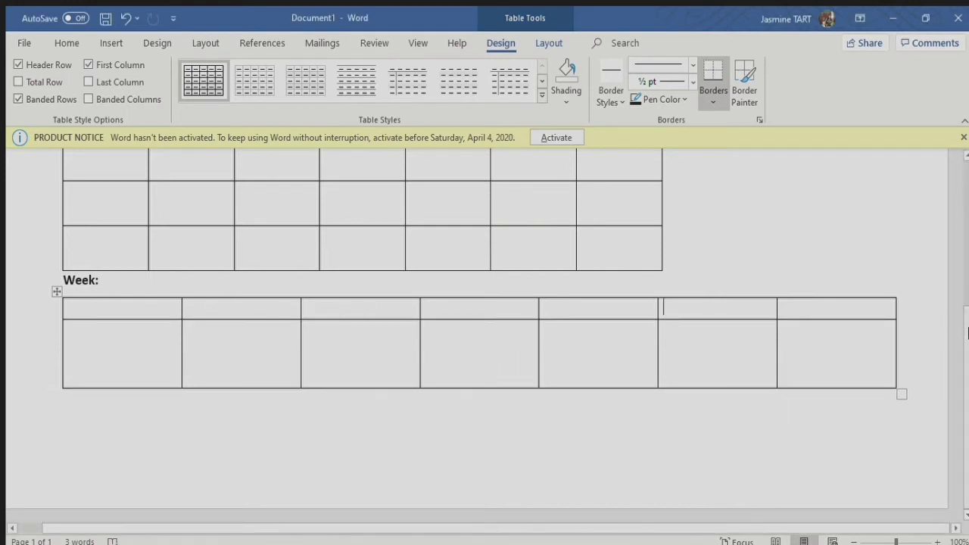
drag(901, 396, 911, 426)
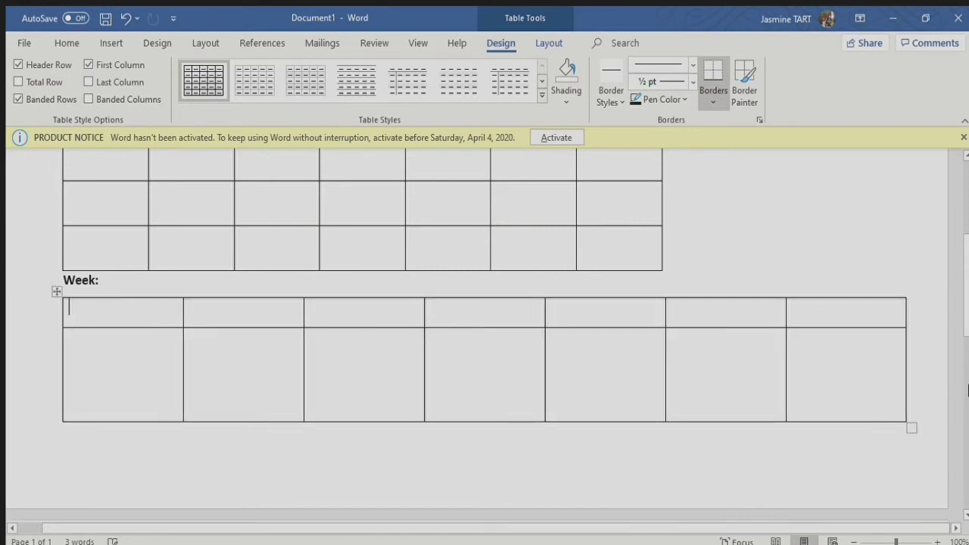
Step: Shorten the monthly table's first row to header height and enlarge the whole table slightly, mainly in height
scroll(967, 202, up, 3)
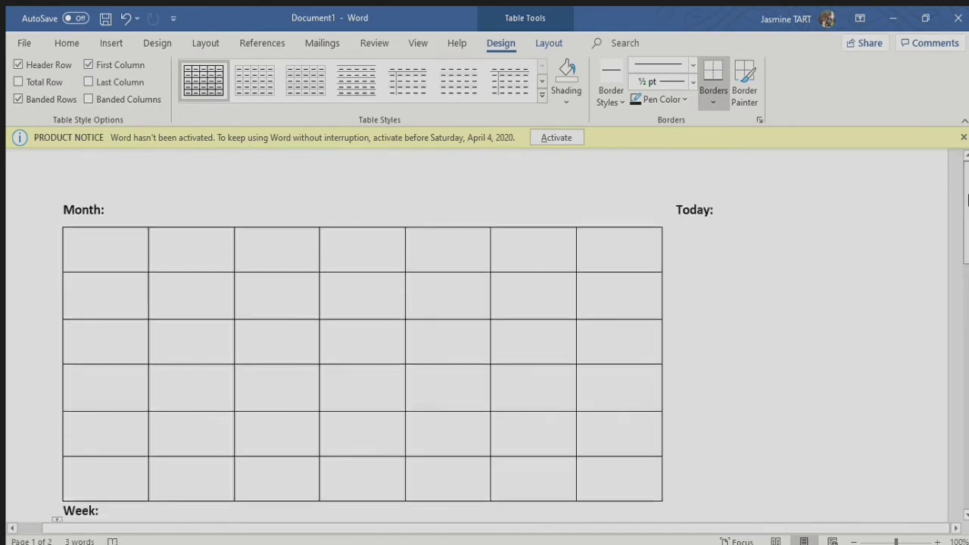
scroll(967, 203, up, 1)
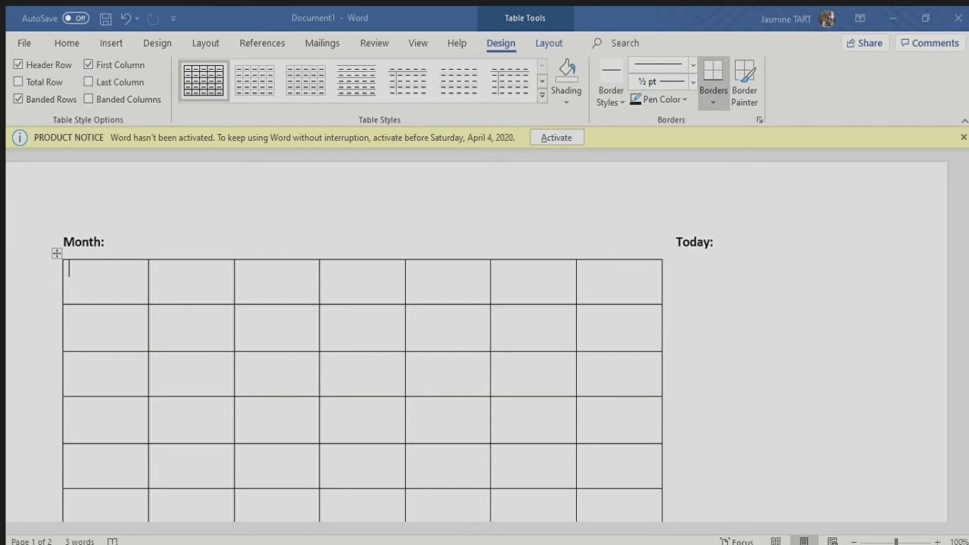
key(Delete)
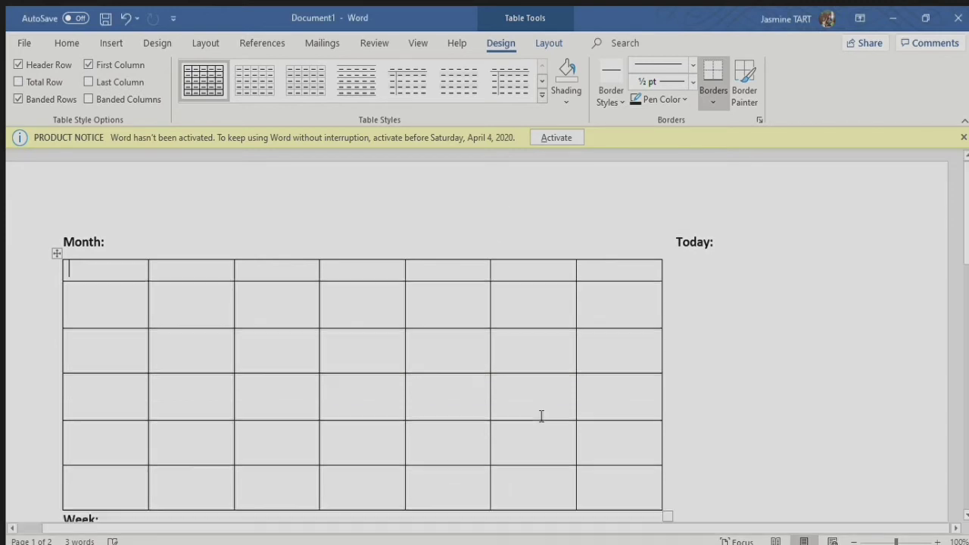
drag(967, 214, 967, 285)
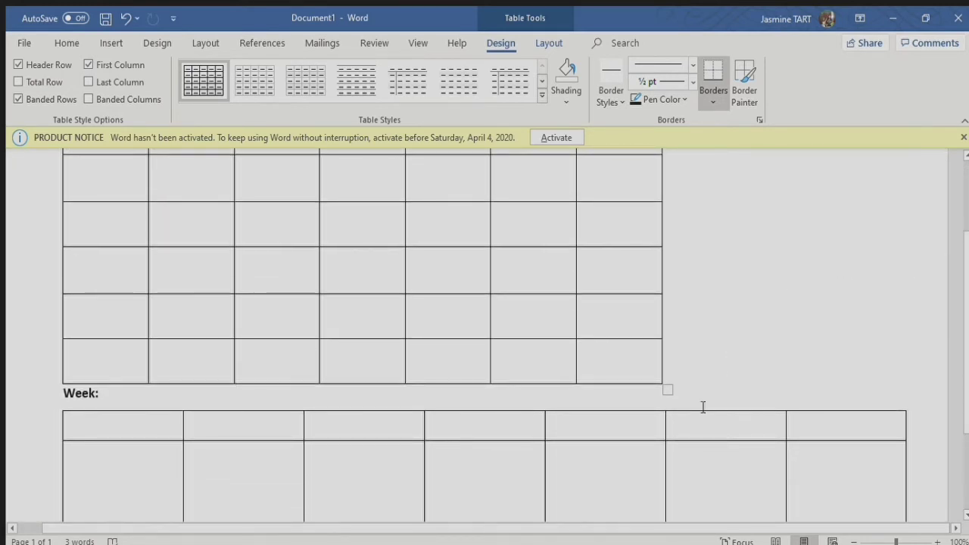
drag(667, 390, 672, 425)
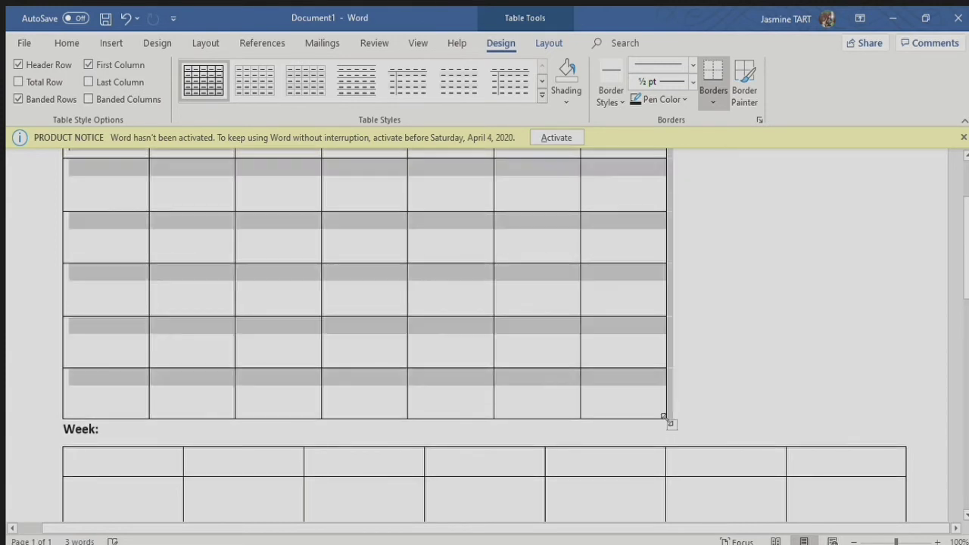
Step: Draw a single-cell table about 3.65" wide and 4.16" high under "Today:", beside the monthly table
drag(967, 276, 967, 324)
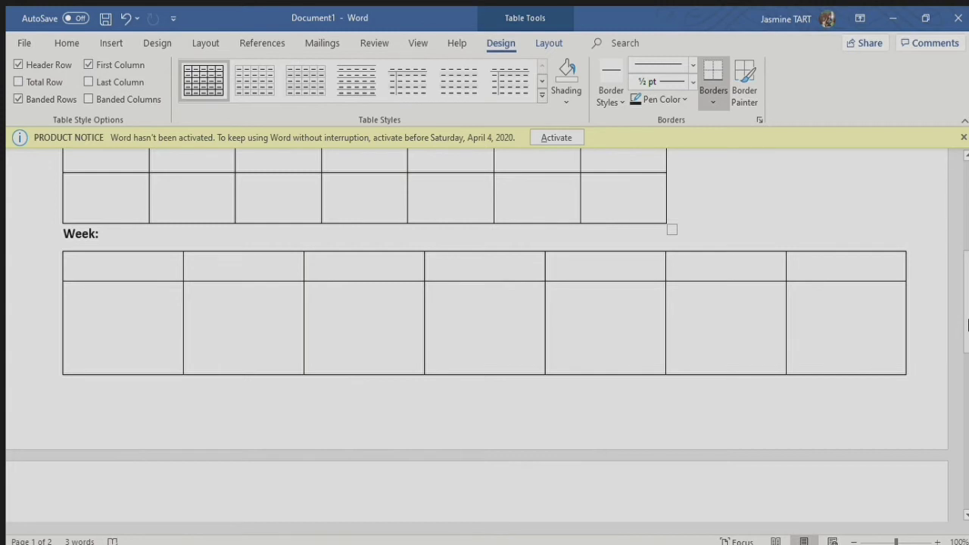
drag(967, 283, 967, 216)
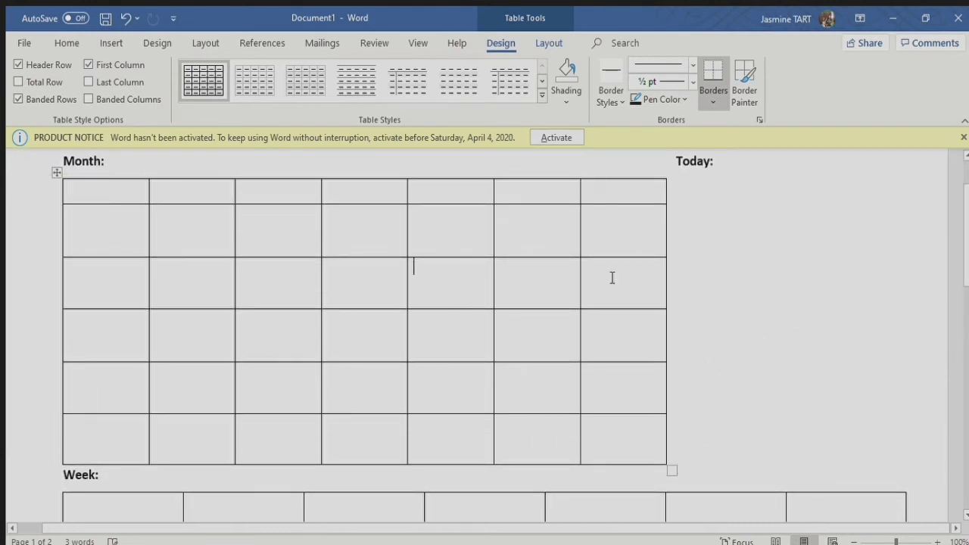
click(748, 284)
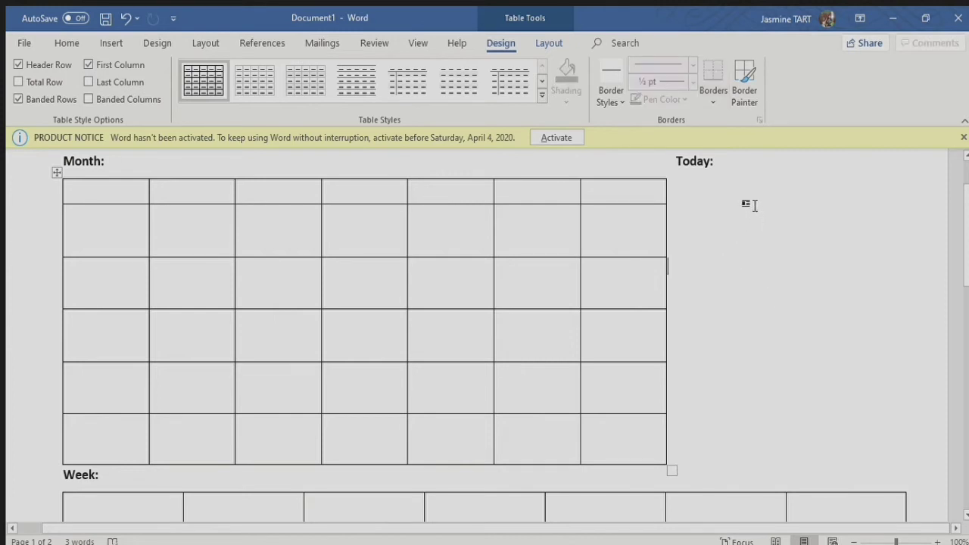
click(111, 45)
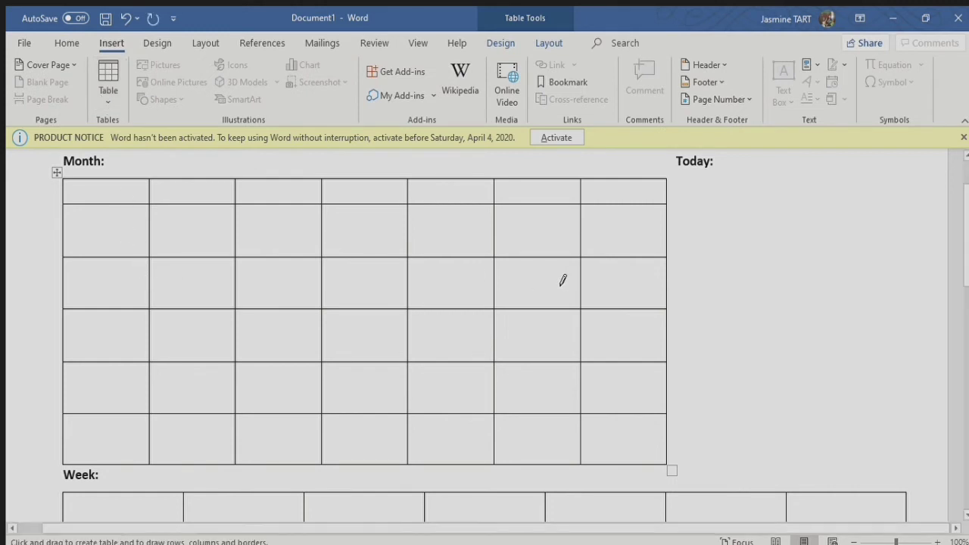
mouse_move(683, 179)
mouse_down()
mouse_move(697, 227)
mouse_move(700, 347)
mouse_move(731, 435)
mouse_move(789, 469)
mouse_move(843, 451)
mouse_move(880, 459)
mouse_move(902, 483)
mouse_move(928, 476)
mouse_up()
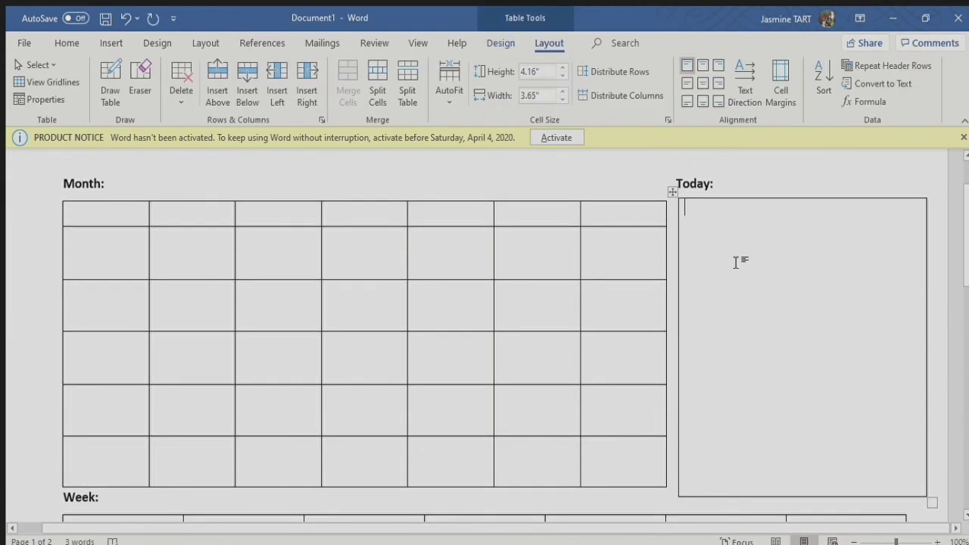
Step: Below a blank first line in the "Today:" box, start a hollow-circle bulleted list with two underscore lines nearly as wide as the box
key(Return)
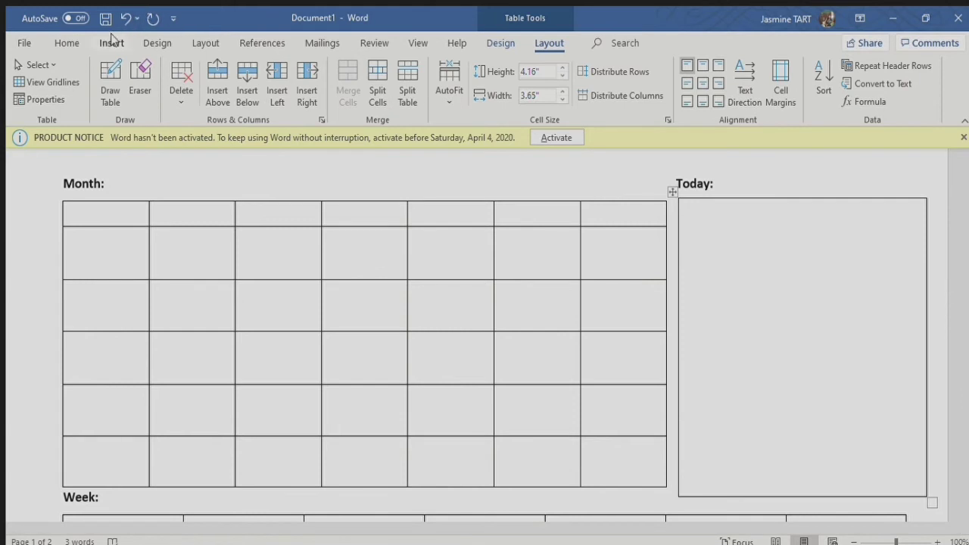
click(65, 43)
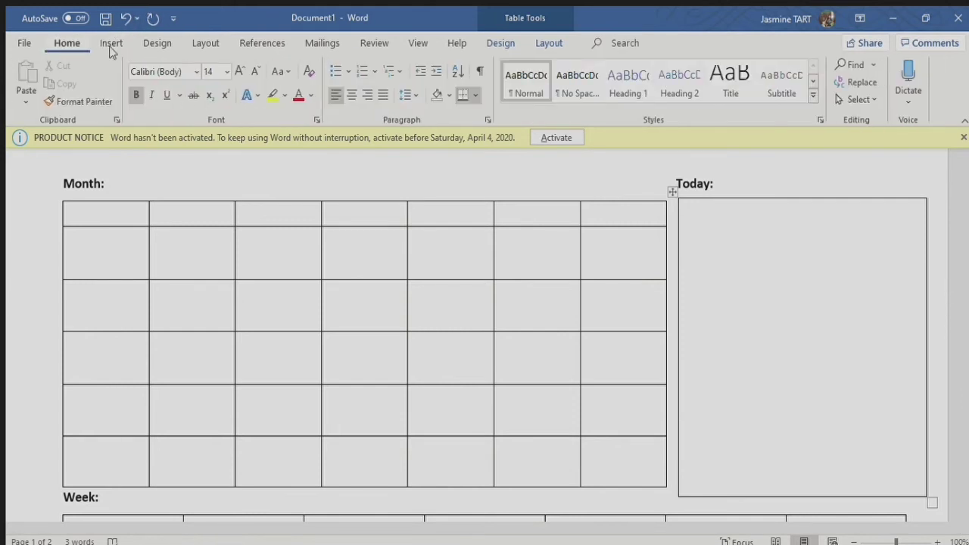
click(336, 70)
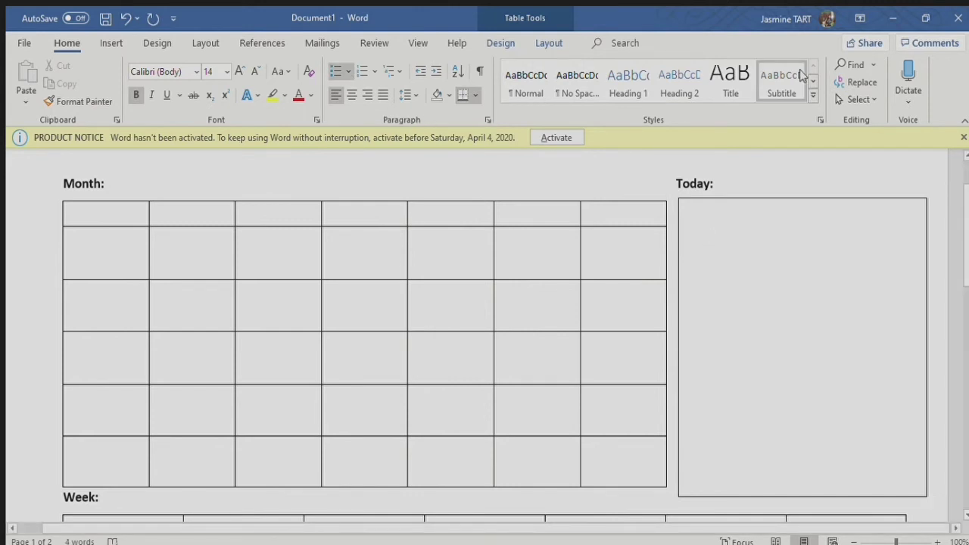
text(_________________________________)
key(Return)
text(__________________________________)
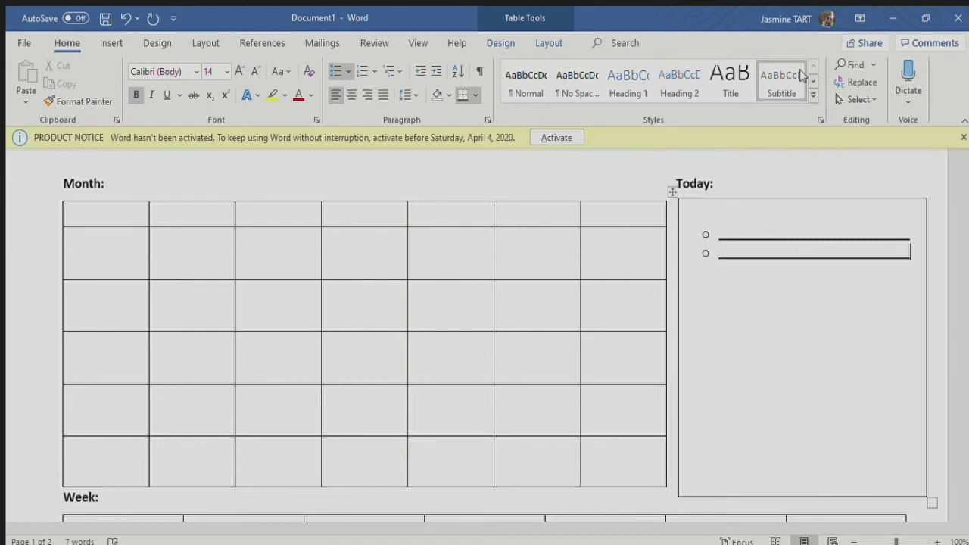
Step: Add four more bulleted underscore lines of matching length to the list in the "Today:" box
key(Return)
text(____________________________________)
key(BackSpace)
key(BackSpace)
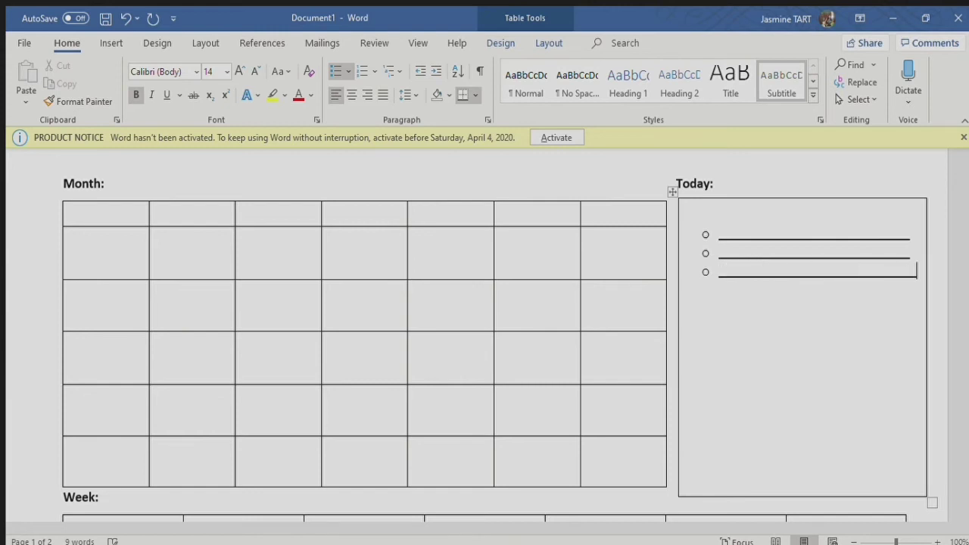
key(Return)
text(_________________________________)
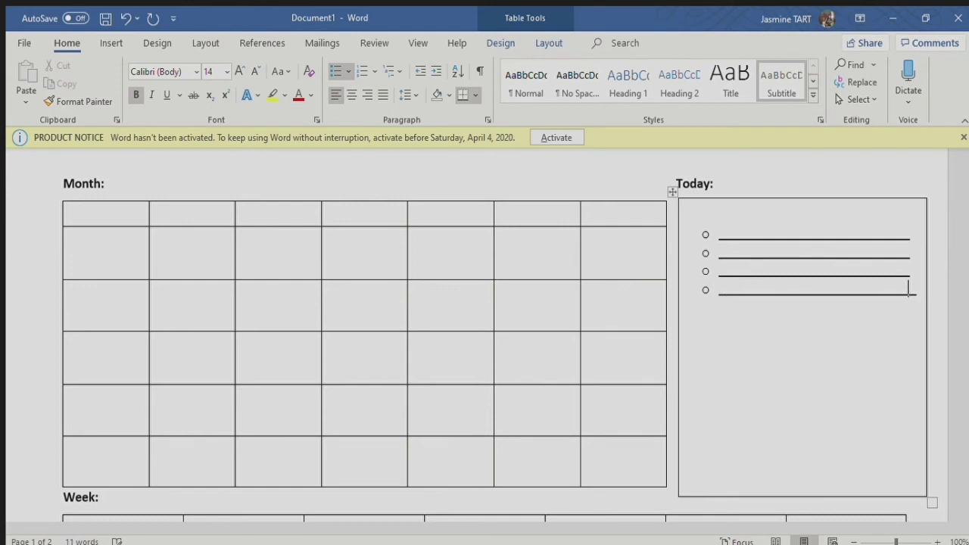
key(BackSpace)
key(BackSpace)
key(BackSpace)
key(Return)
text(_________________________)
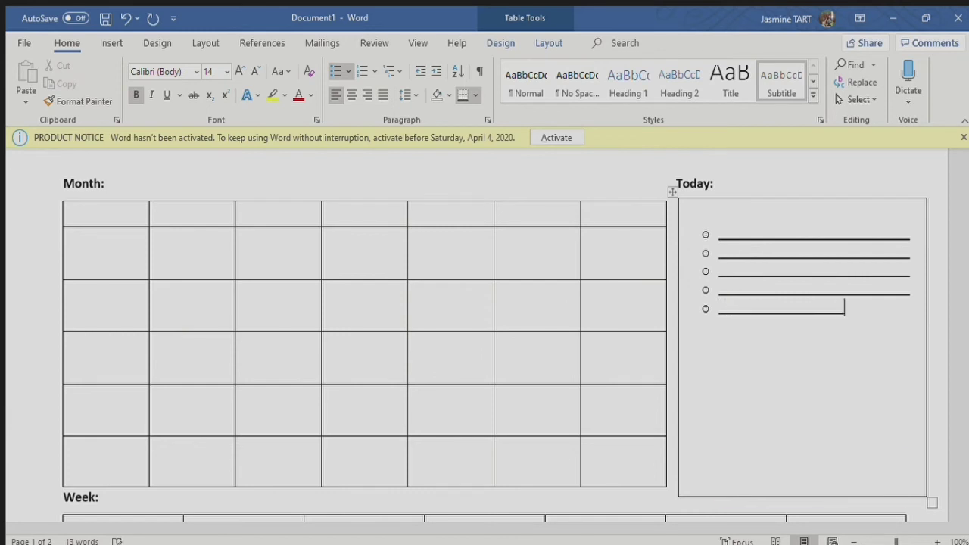
text(_________)
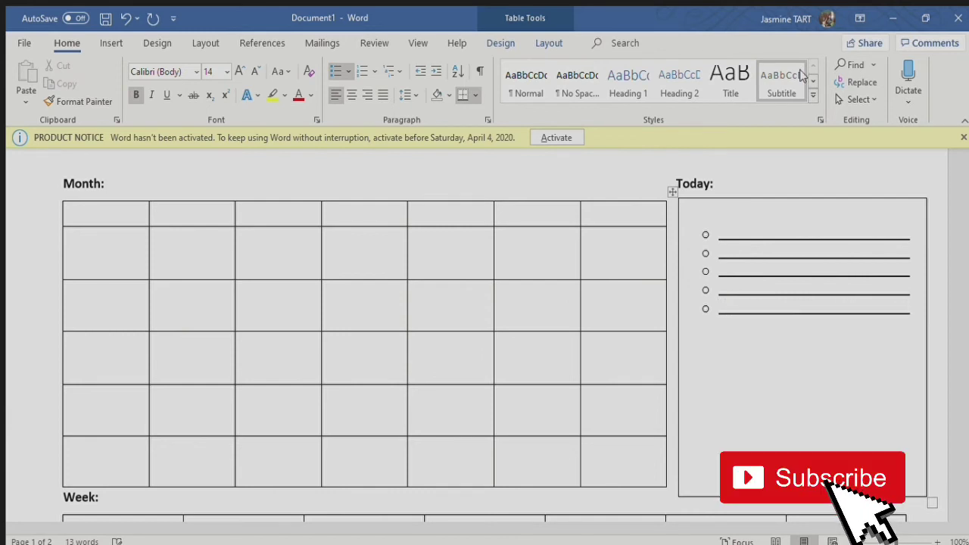
key(Return)
text(________________________)
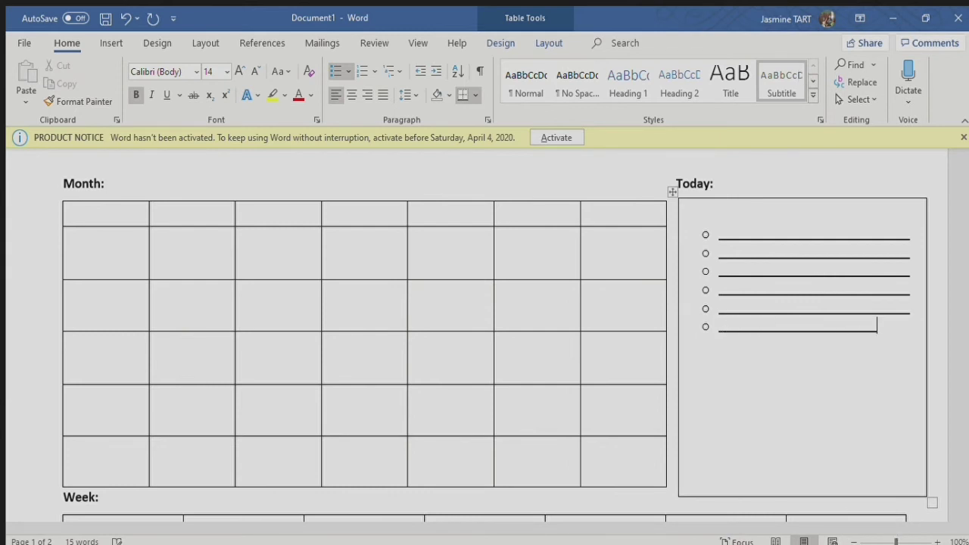
text(_____)
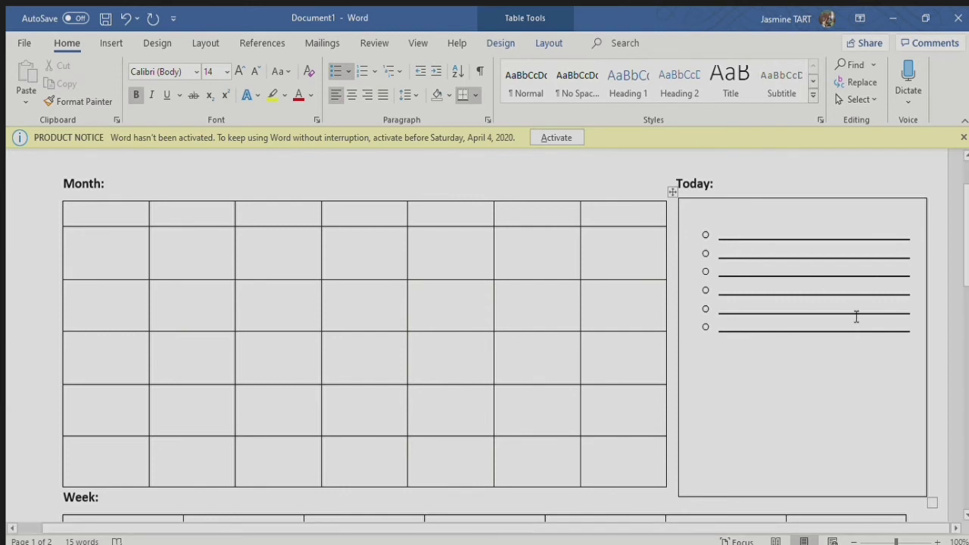
Step: Increase the line spacing of the six bulleted lines in the "Today:" box to roughly double
drag(918, 334, 702, 231)
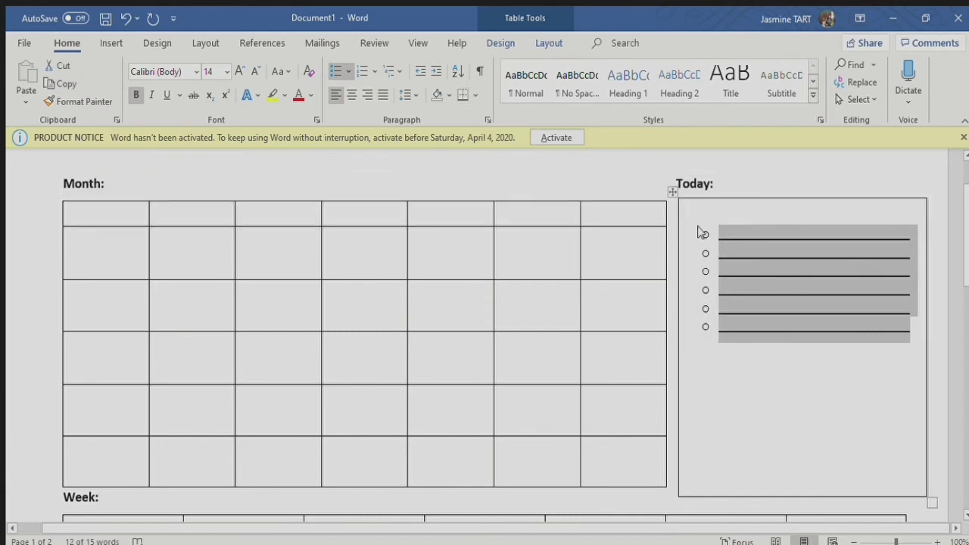
click(755, 309)
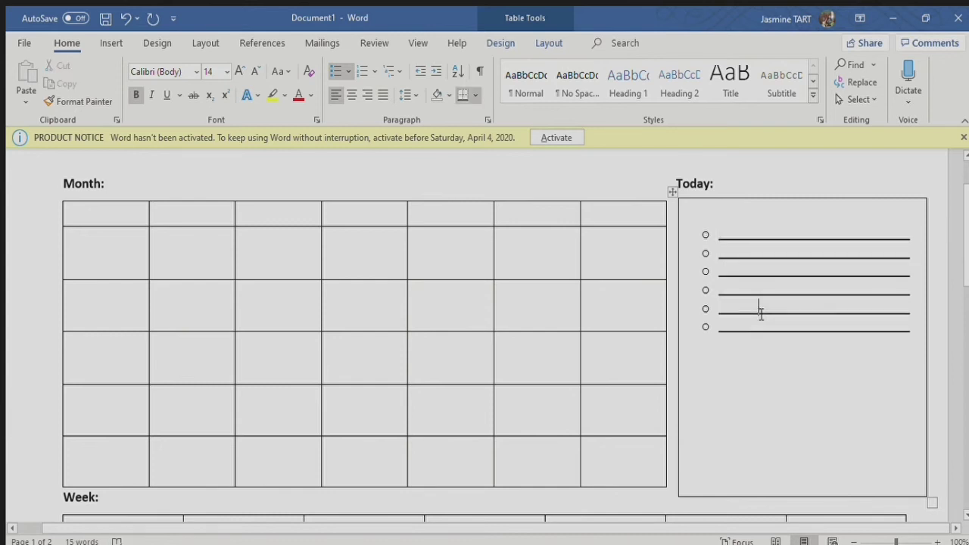
drag(733, 244, 787, 333)
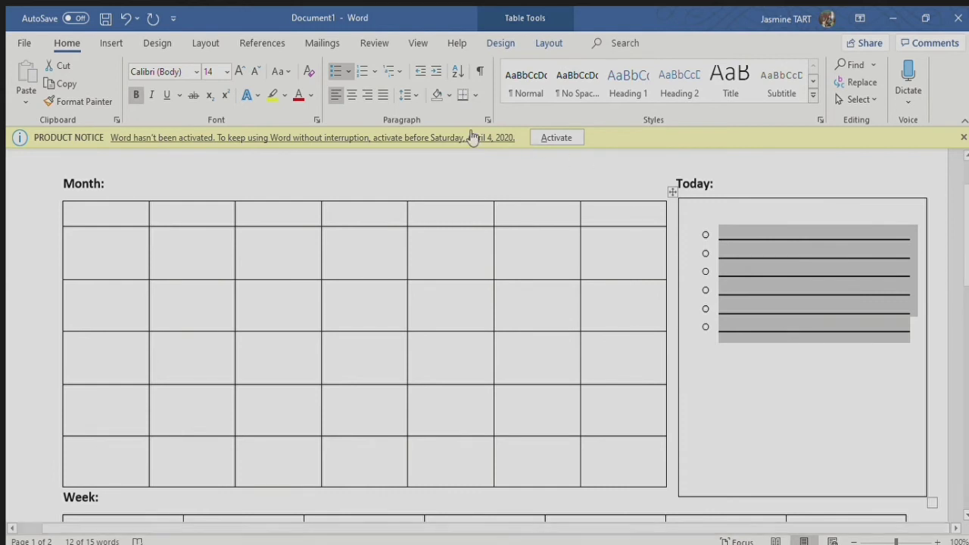
click(410, 97)
click(421, 182)
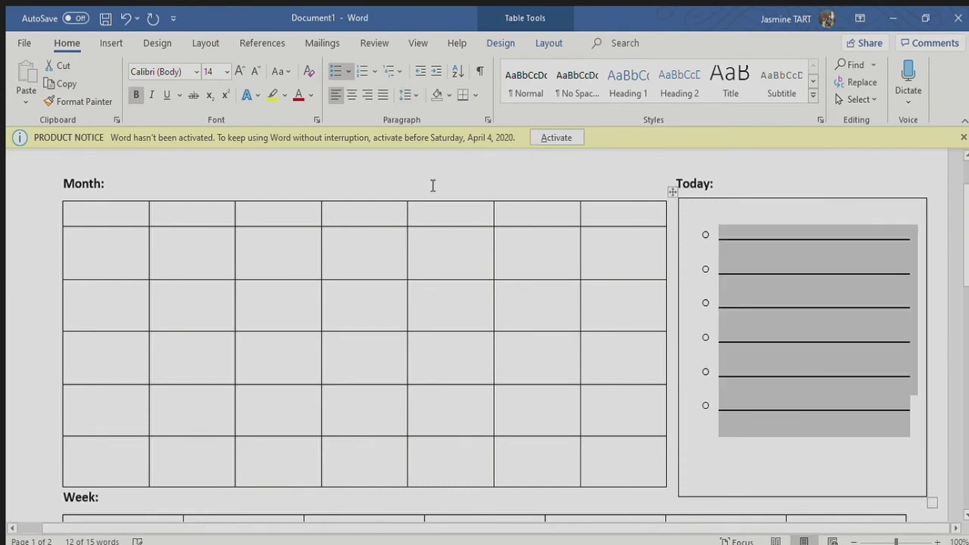
Step: Add two more bulleted underscore lines of matching length at the end of the "Today:" list
click(914, 425)
key(Return)
text(______________________________________)
key(Return)
text(____)
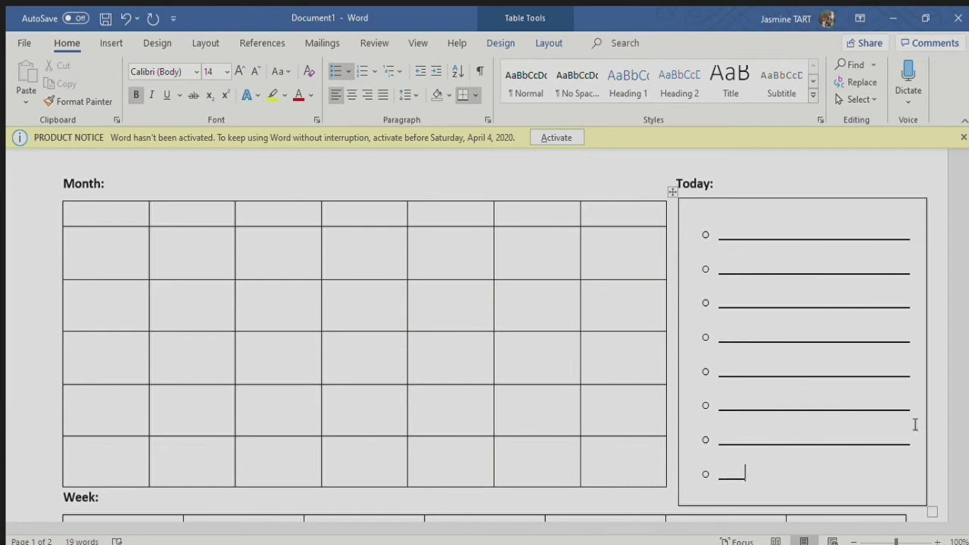
text(____________________________________________)
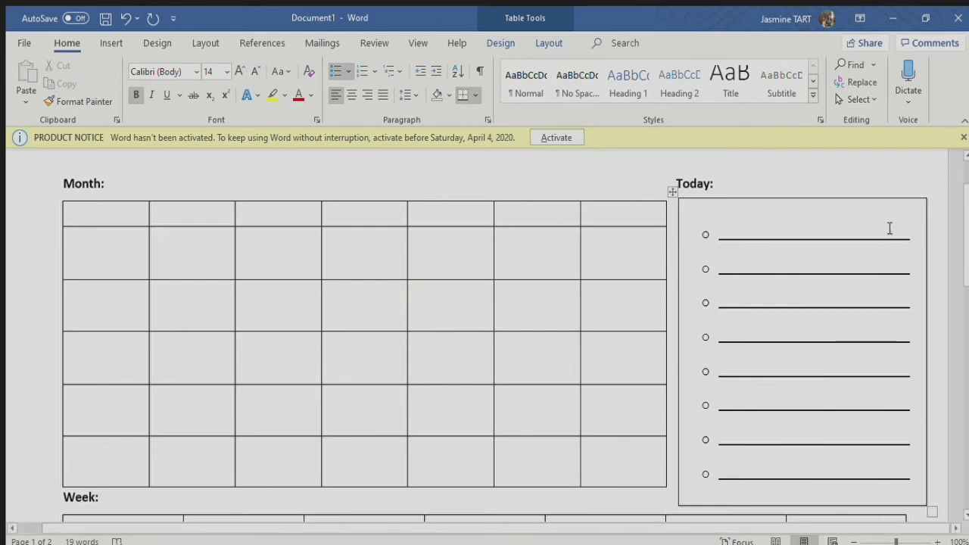
Step: Fill the monthly table's header row with Sunday, Monday, Tuesday, Wednesday, Thursday, Friday and Saturday, one day per cell
click(93, 215)
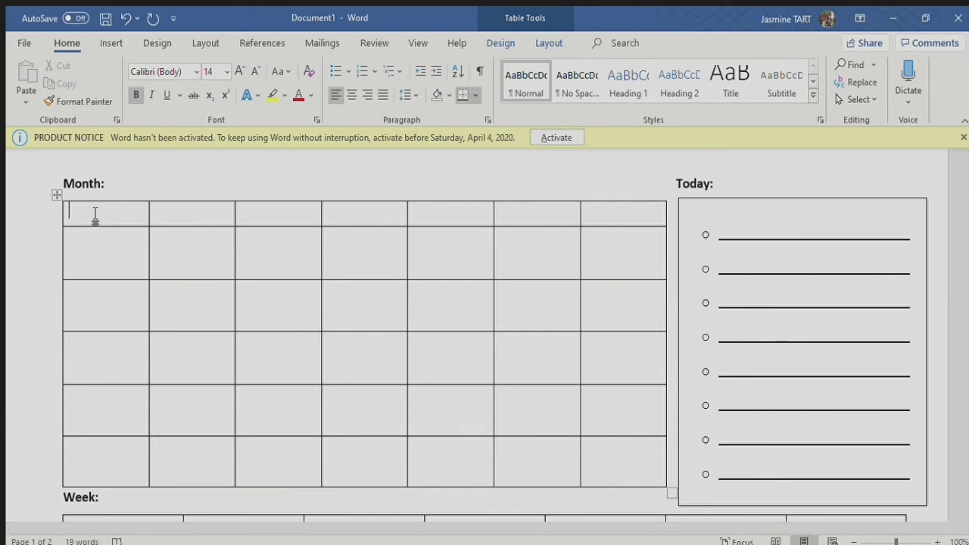
click(95, 216)
click(94, 216)
text(Sunday)
key(Tab)
text(Monday)
key(Tab)
text(T)
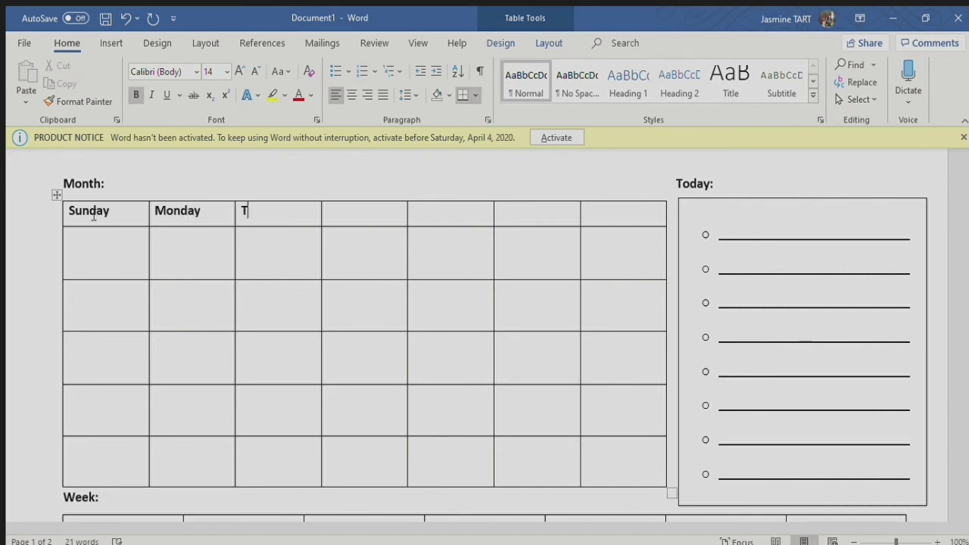
text(uesday)
key(Tab)
text(Wednesday)
key(Tab)
text(Thursday)
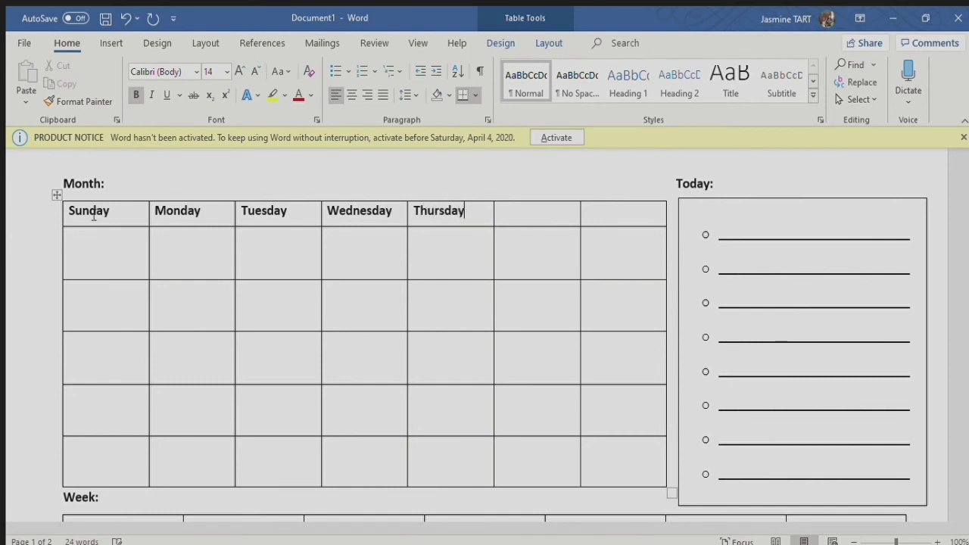
key(Tab)
text(Frida)
text(y )
text(Saturday)
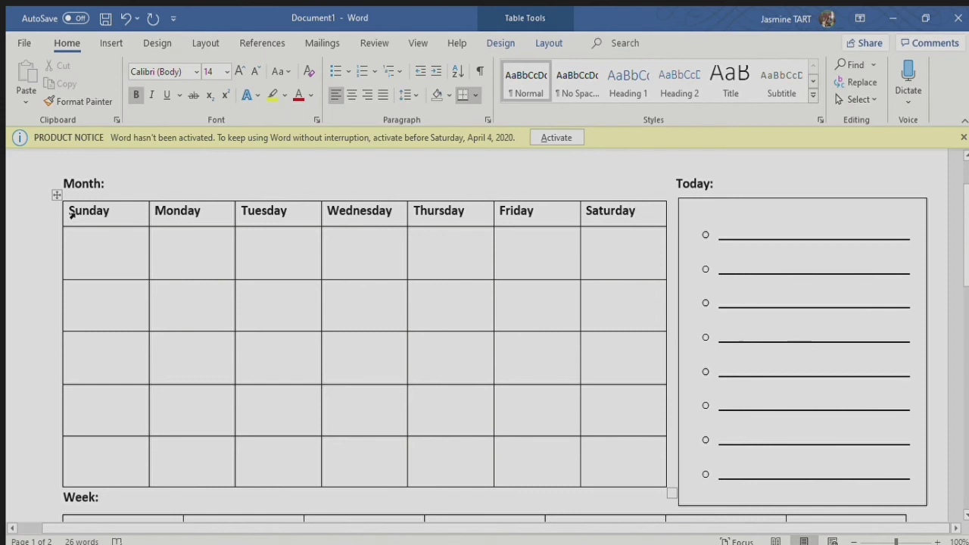
Step: Center the weekday names in the header row of the monthly table
drag(73, 215, 637, 225)
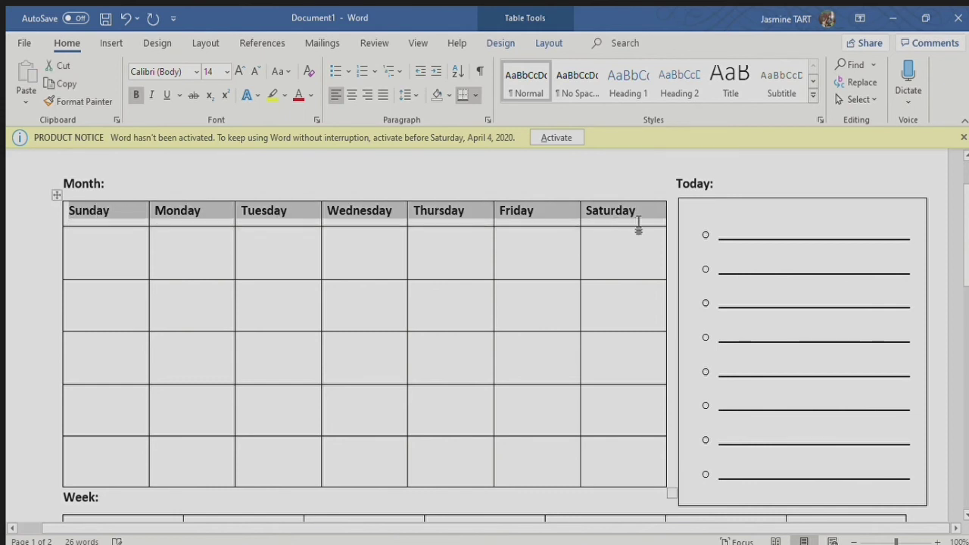
click(351, 95)
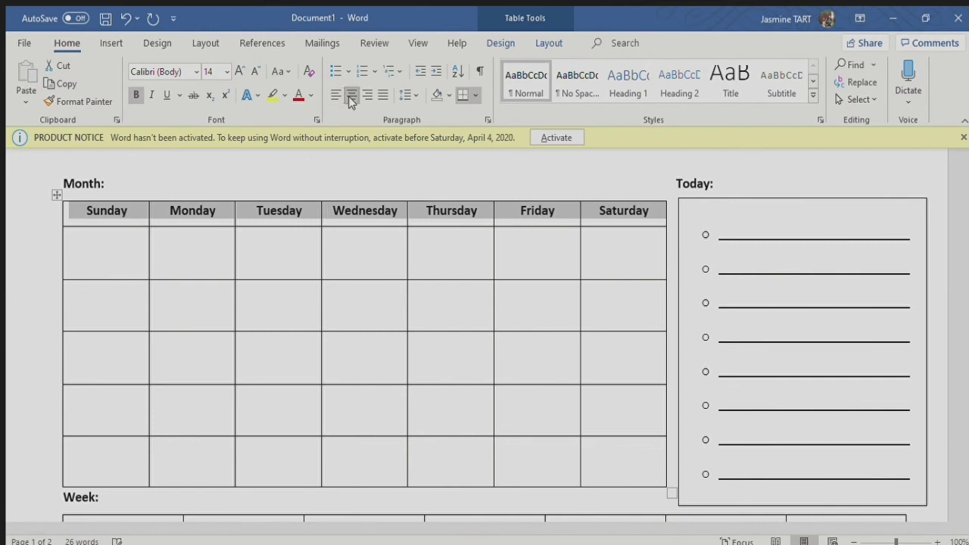
click(460, 276)
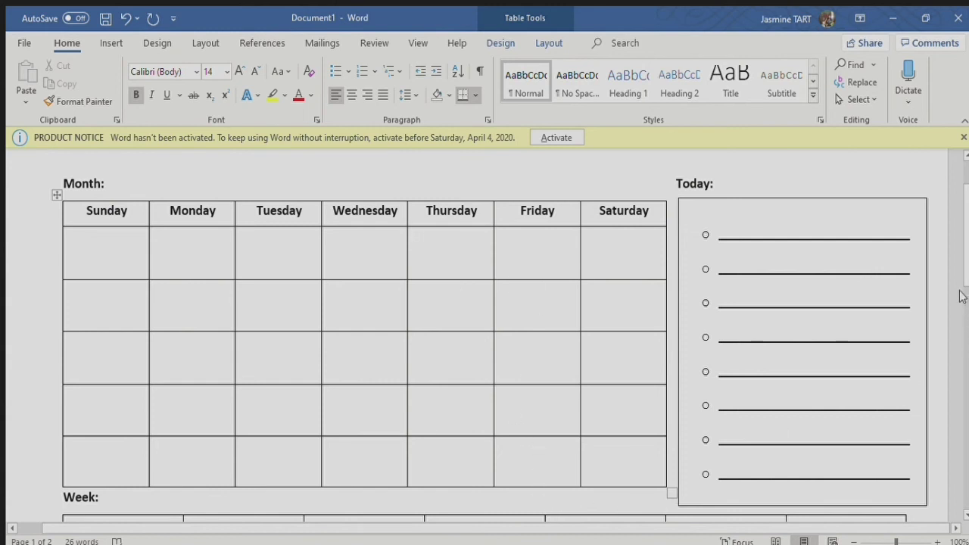
Step: Reduce the height of the weekly table's second row until the table fits on the first page
drag(967, 223, 964, 350)
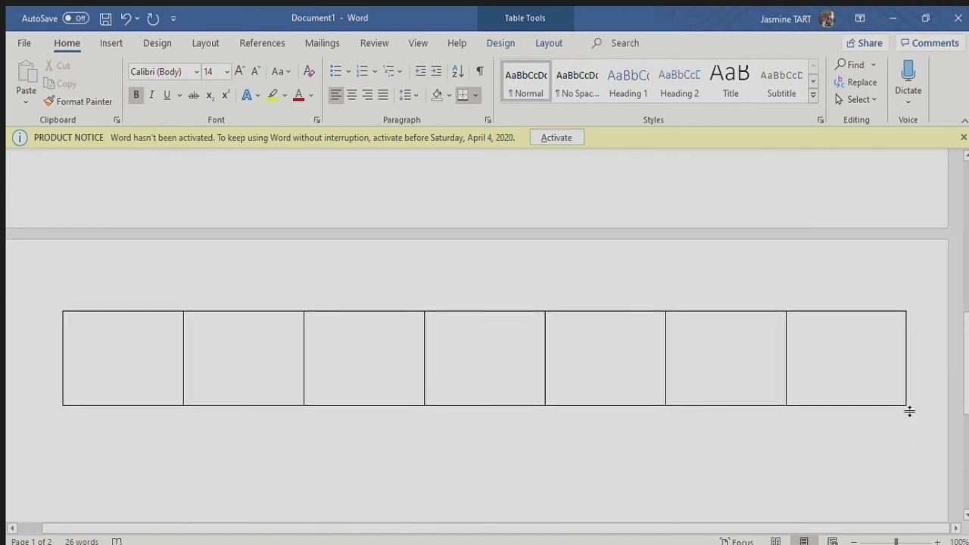
drag(909, 411, 902, 396)
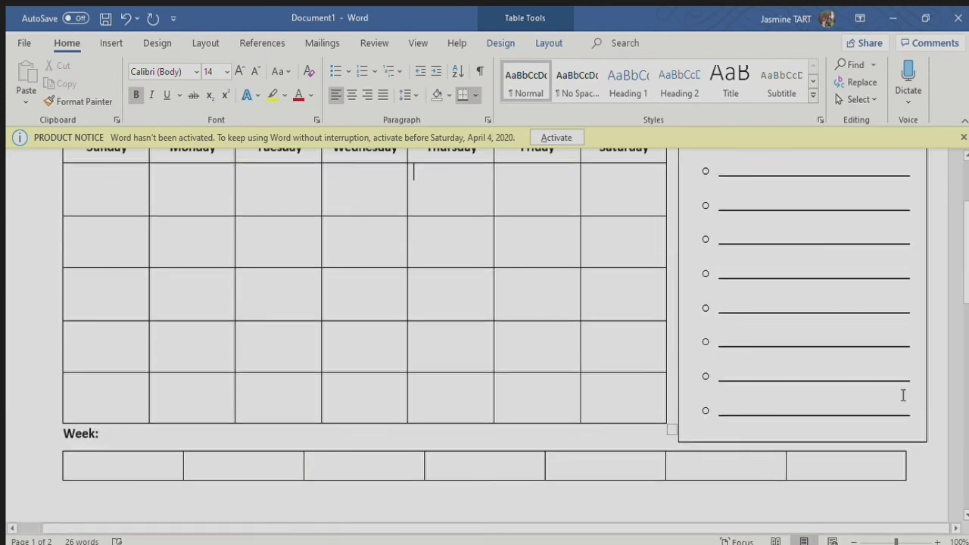
drag(967, 219, 967, 344)
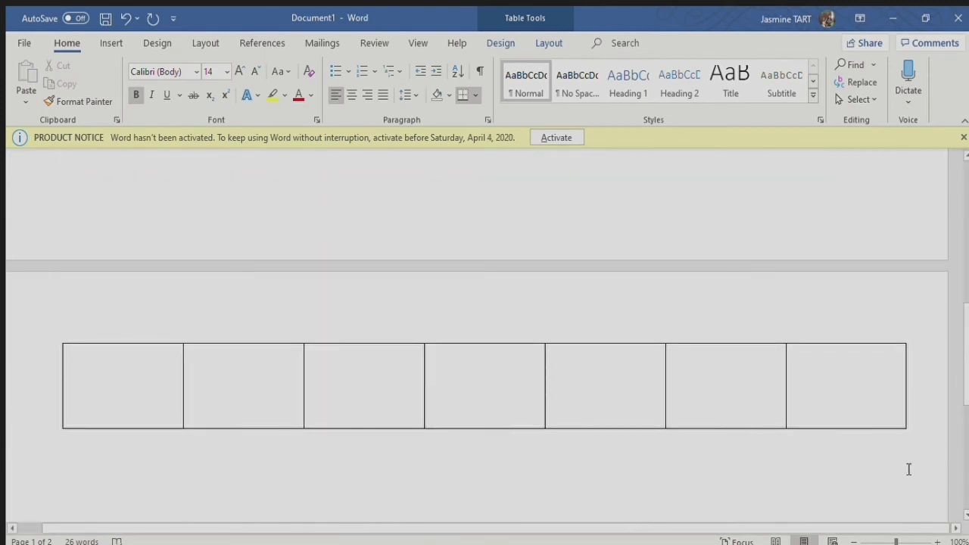
drag(908, 433, 906, 419)
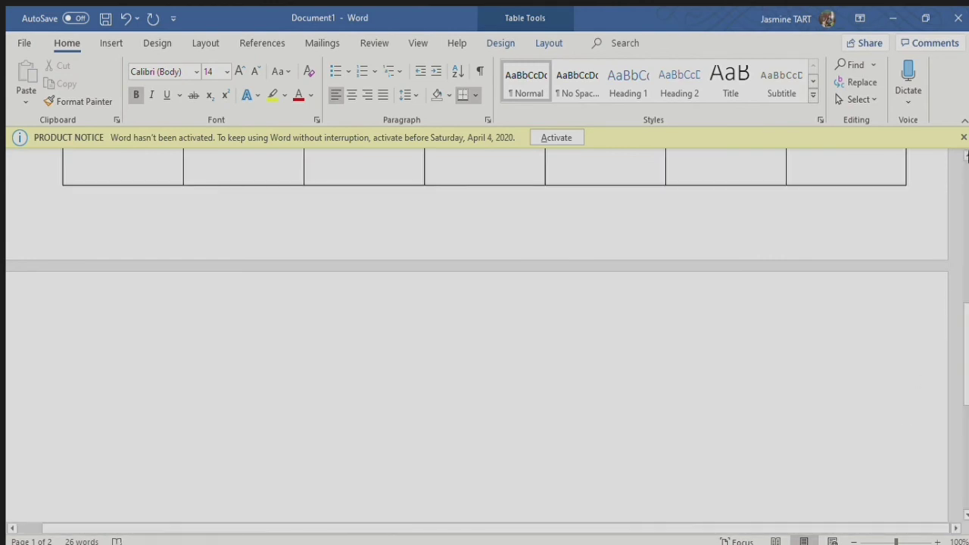
drag(962, 322, 966, 246)
drag(871, 449, 872, 452)
drag(966, 302, 967, 364)
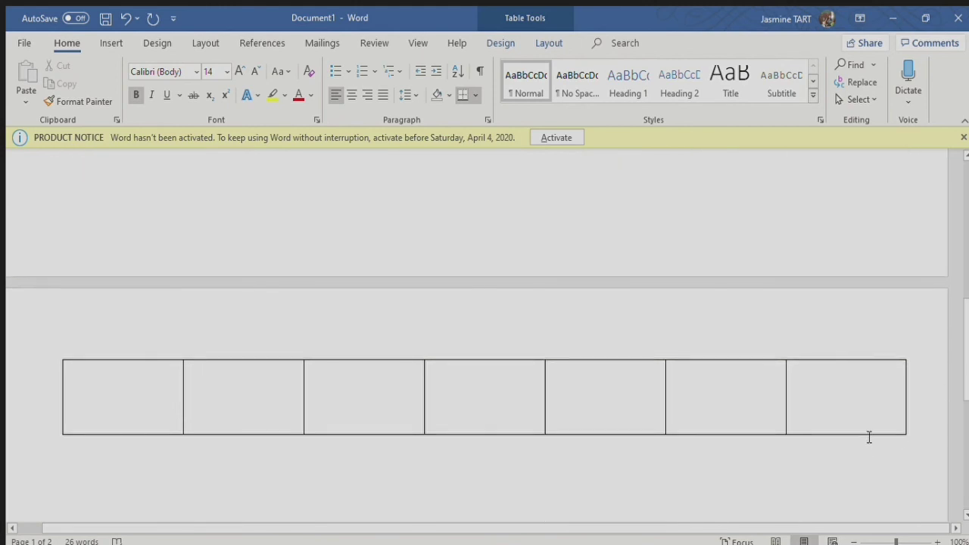
drag(872, 438, 872, 435)
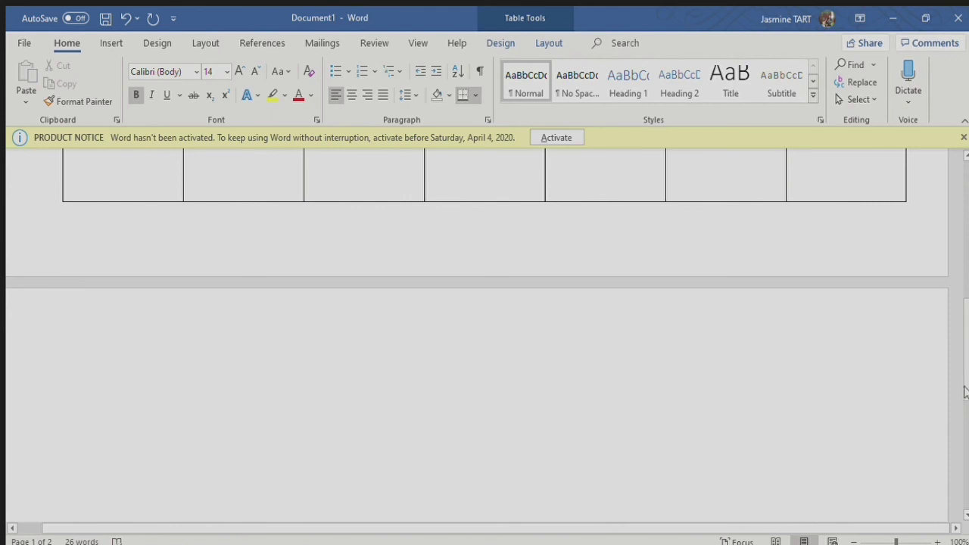
Step: Check the overall page layout, including how the weekly table fits beneath the monthly grid and the "Today:" box
scroll(967, 303, up, 3)
scroll(967, 303, up, 2)
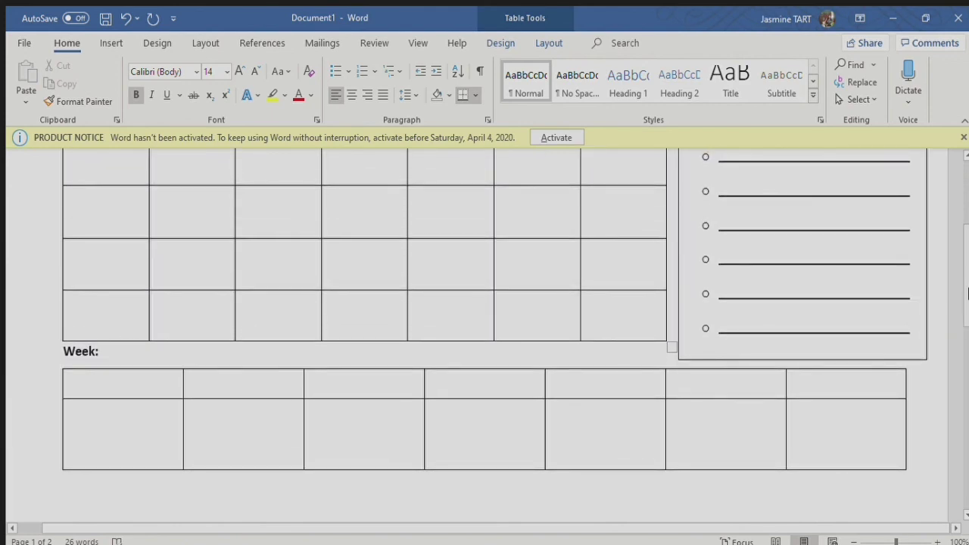
ctrl+scroll(967, 303, down, 9)
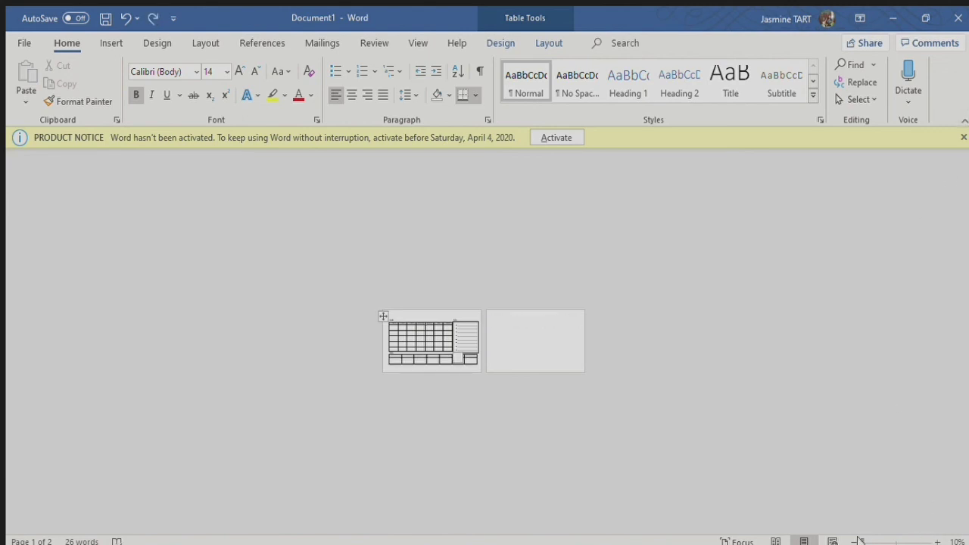
drag(856, 541, 885, 540)
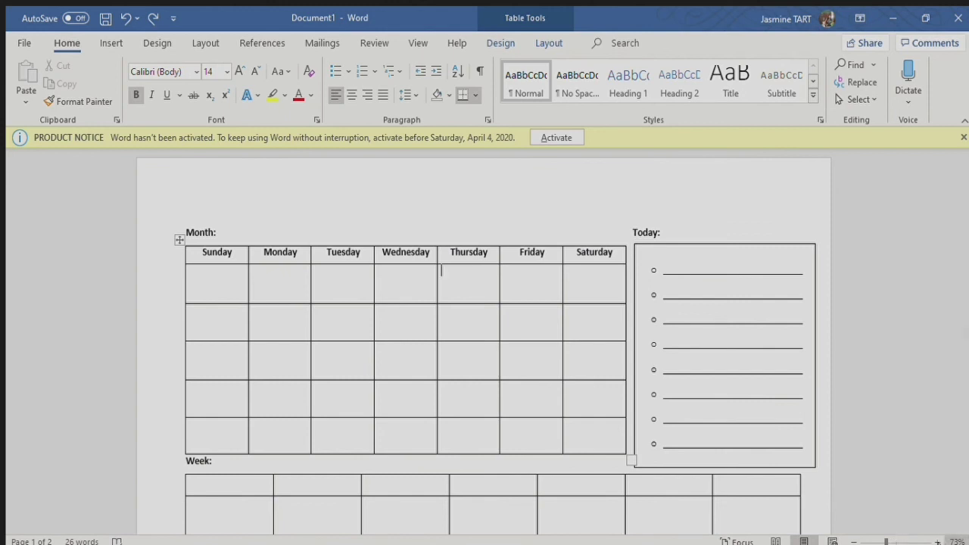
click(937, 540)
click(937, 541)
click(937, 540)
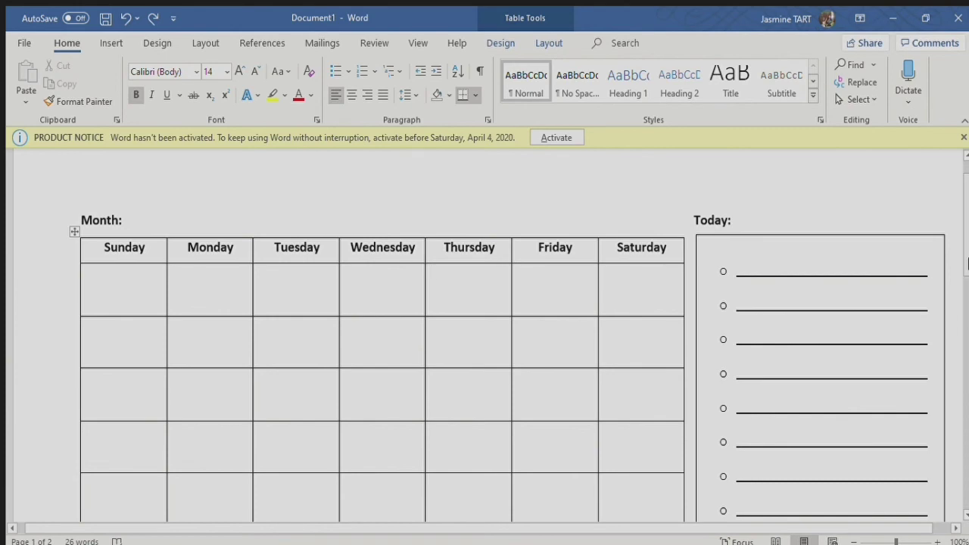
Step: Fill the weekly table's header row with Sunday, Monday, Tuesday, Wednesday, Thursday, Friday and Saturday, one day per cell
drag(968, 219, 966, 285)
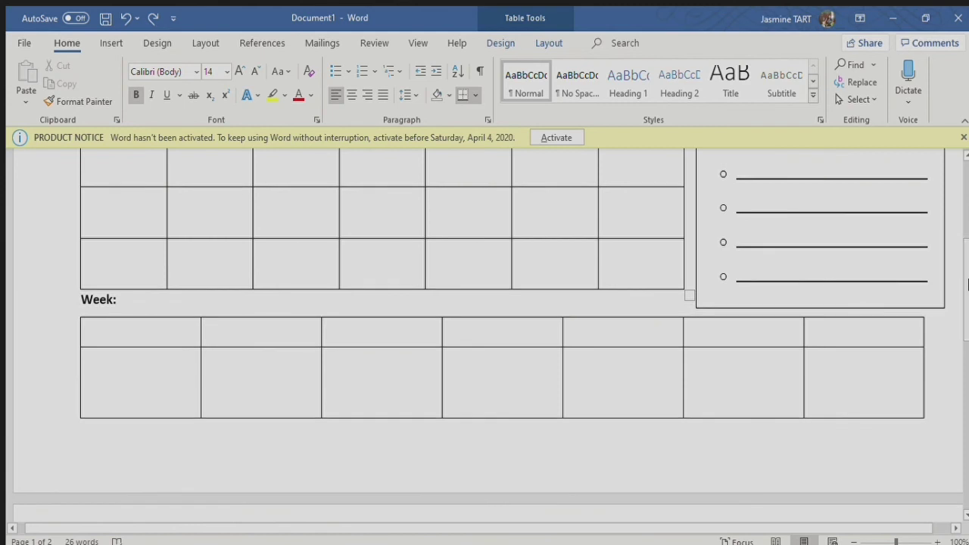
click(145, 332)
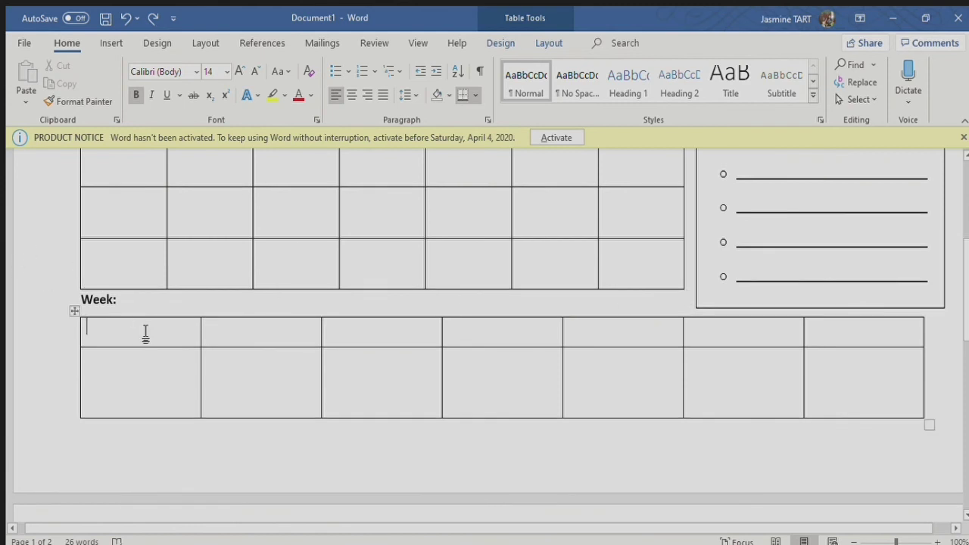
text(Sunday)
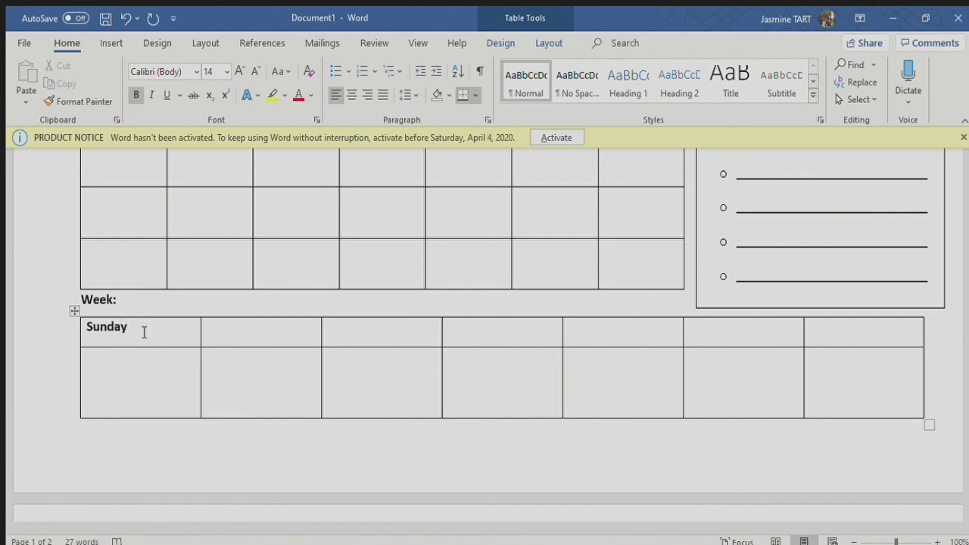
key(Tab)
text(Monday)
key(Tab)
text(Tuesday)
key(Tab)
text(W)
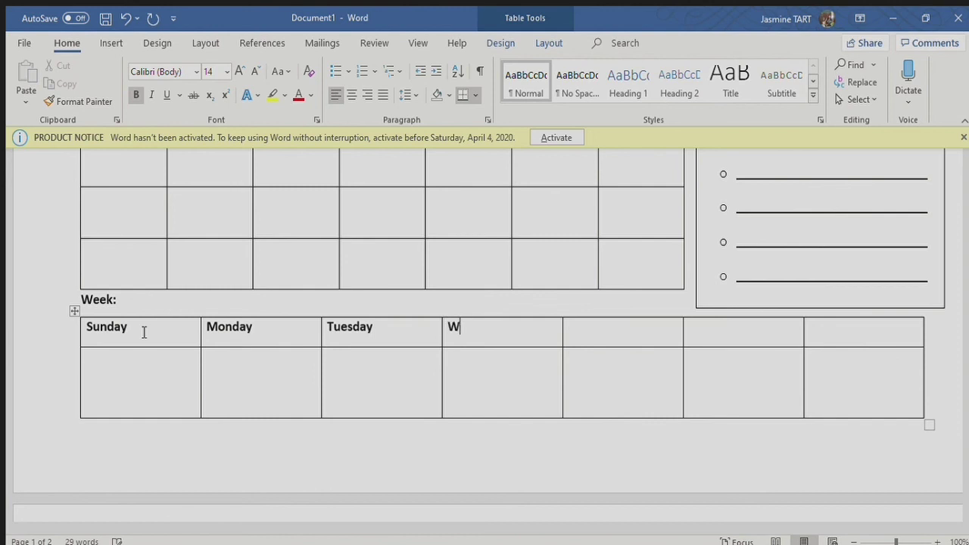
text(ednesday)
key(Tab)
text(Thursday)
key(Tab)
text(Friday)
key(Tab)
text(Sa)
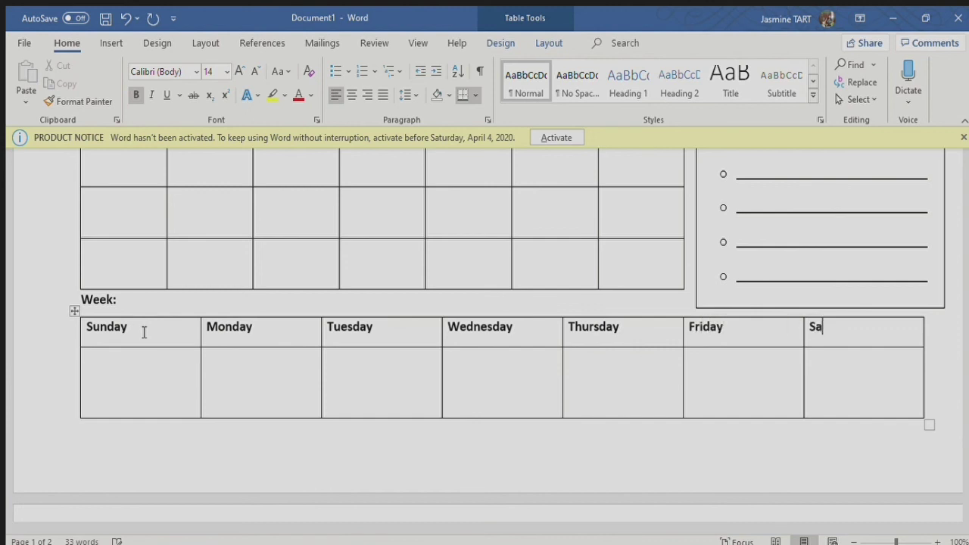
text(turday)
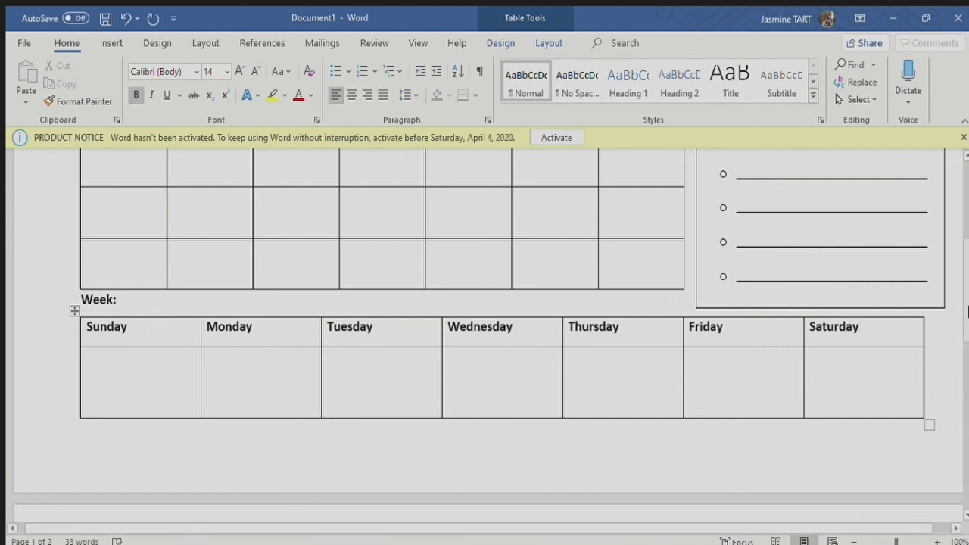
Step: Review the monthly grid, the "Today:" list and the weekly table together at 80% zoom
drag(965, 302, 965, 257)
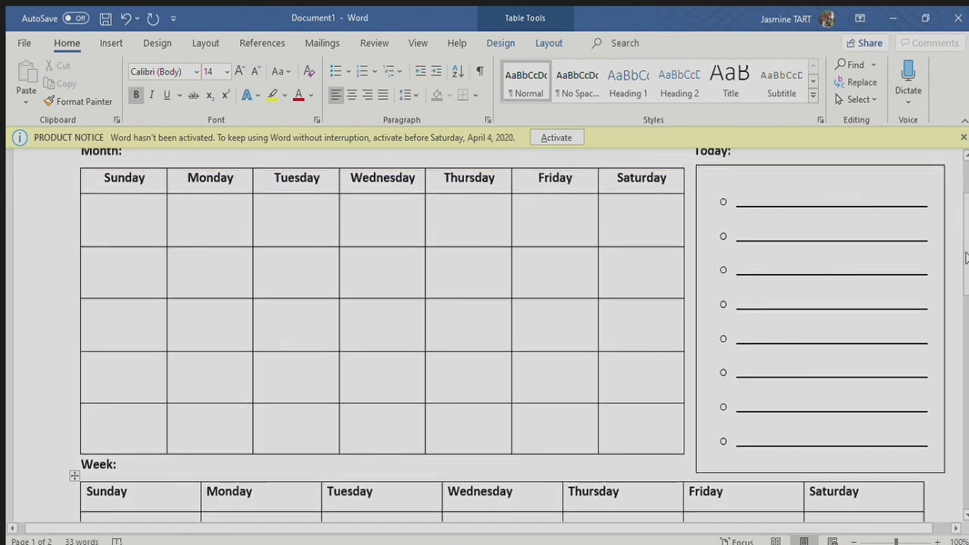
click(852, 537)
click(854, 536)
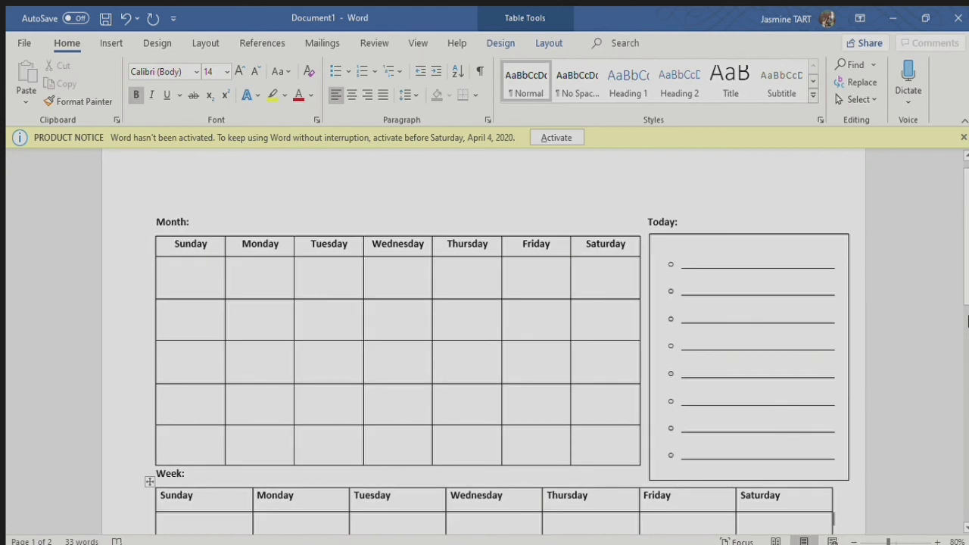
drag(967, 239, 966, 260)
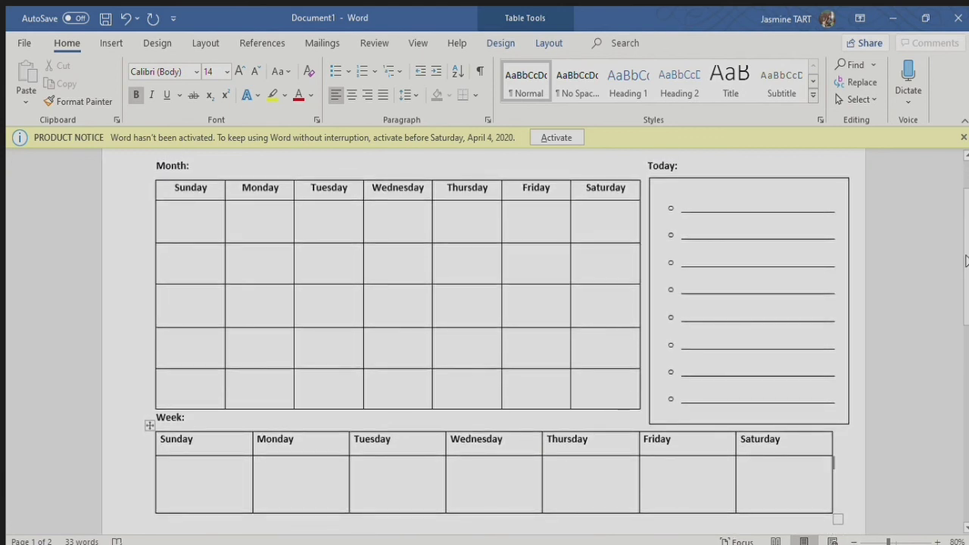